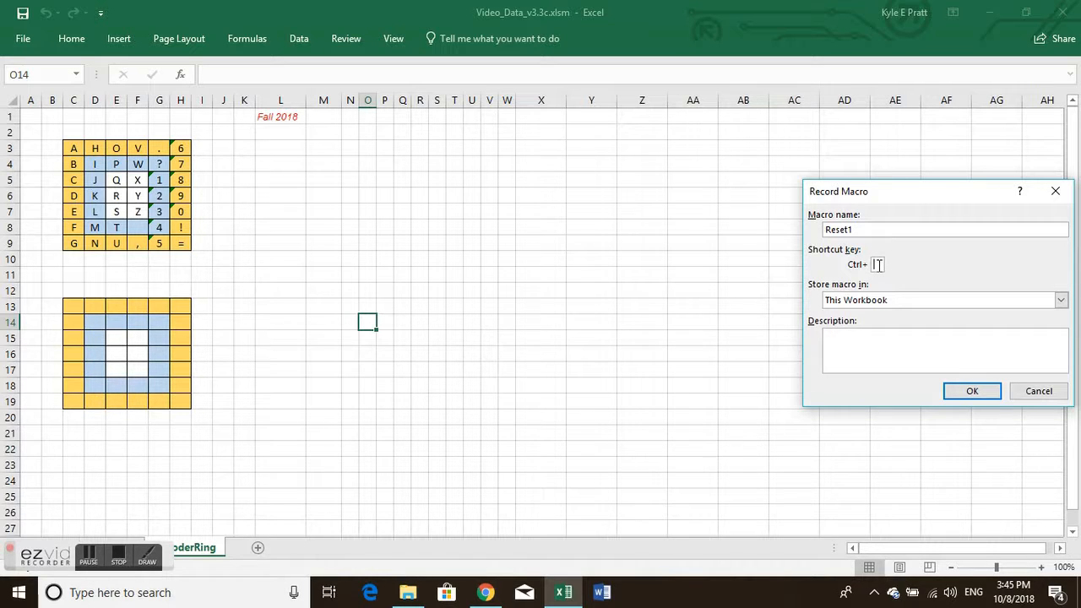
# Step: Assign Ctrl+Shift+Q as the shortcut for the Reset1 macro and start recording it in this workbook
pyautogui.write('C')
pyautogui.click(969, 393)
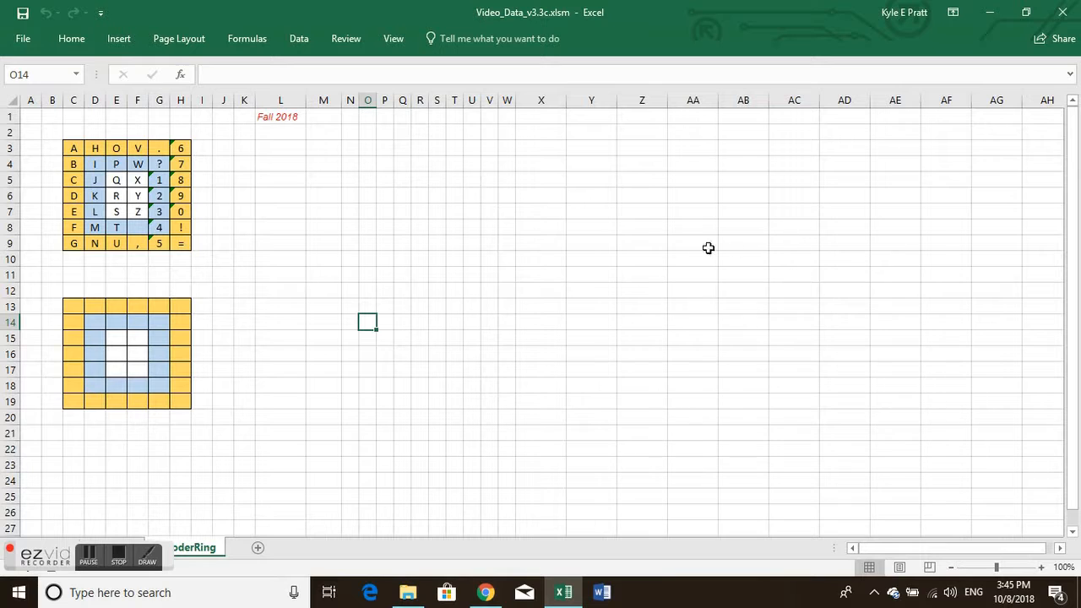
pyautogui.click(72, 149)
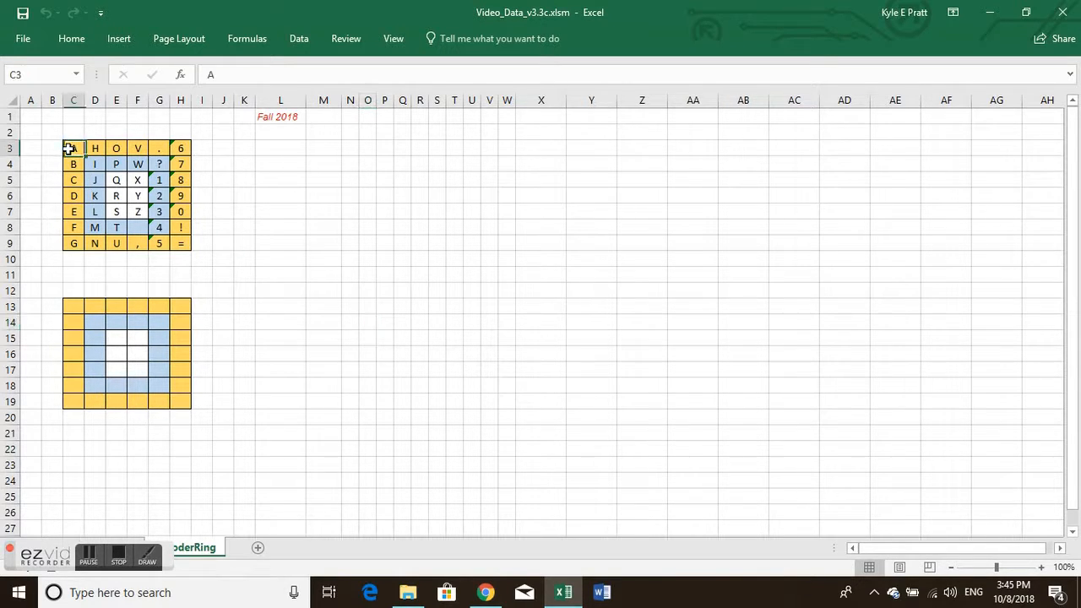
pyautogui.moveTo(78, 155); pyautogui.dragTo(120, 200)
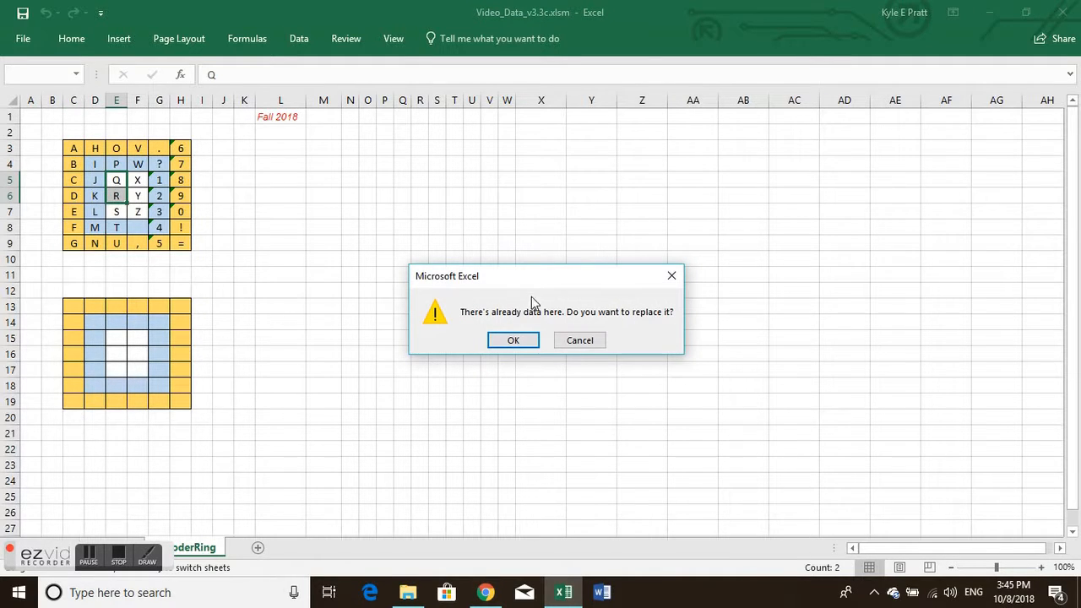
pyautogui.click(581, 340)
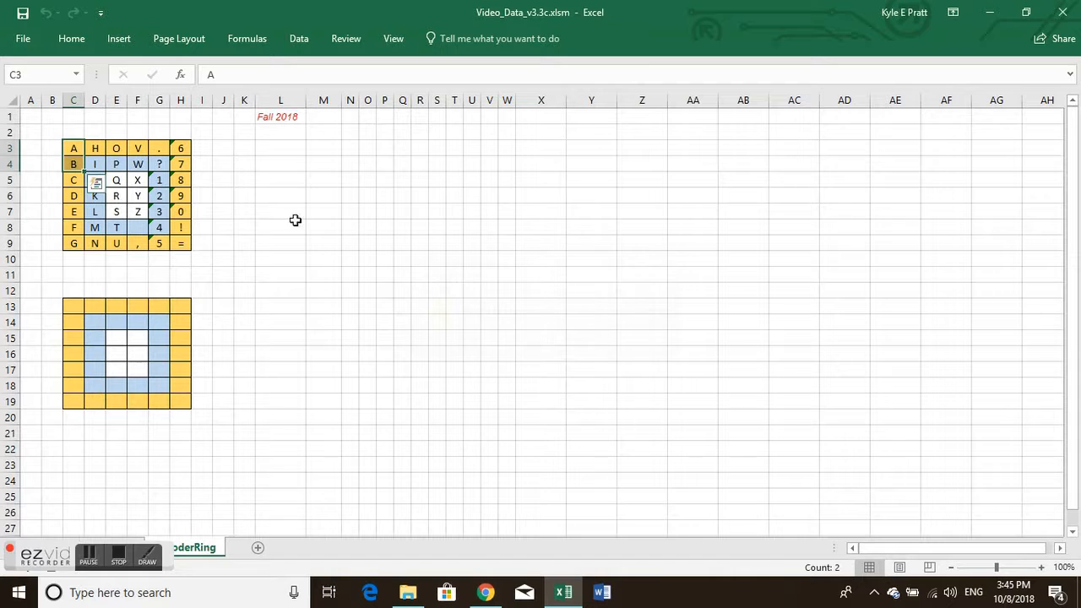
# Step: Copy the filled upper character grid, cells C3:H9
pyautogui.doubleClick(73, 148)
pyautogui.moveTo(123, 183); pyautogui.dragTo(181, 243)
pyautogui.click(90, 129)
pyautogui.click(79, 151)
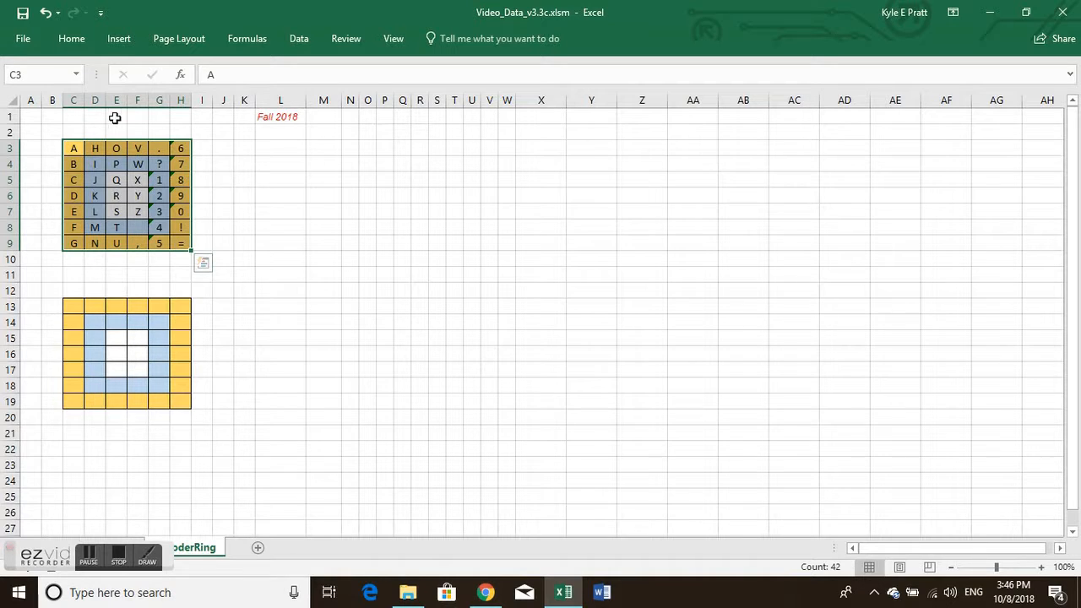
pyautogui.rightClick(125, 197)
pyautogui.click(172, 230)
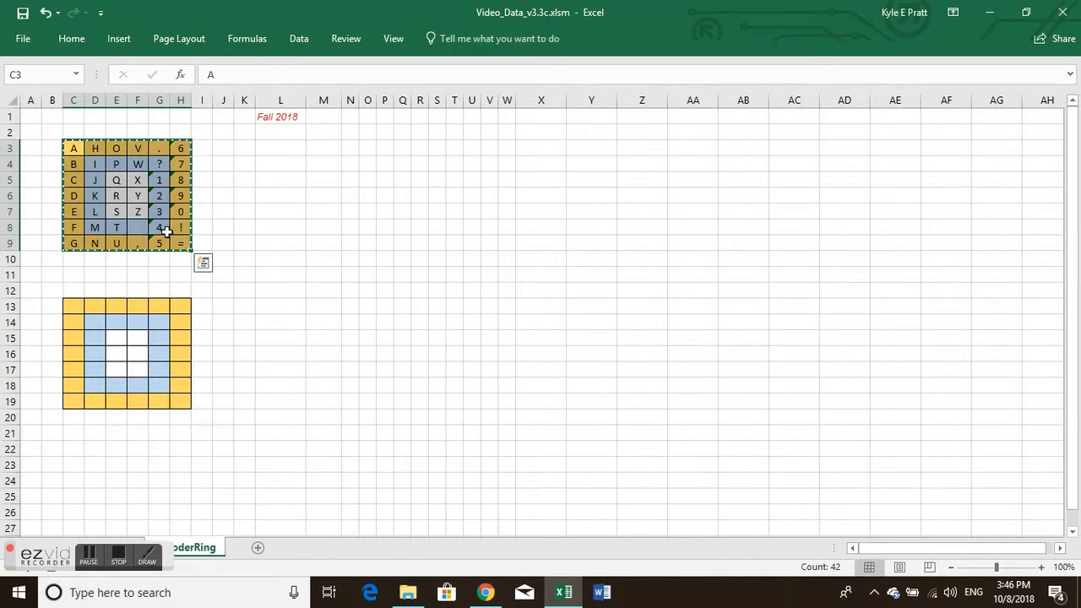
# Step: Paste only the copied values into the empty lower grid, cells C13:H19
pyautogui.moveTo(79, 306); pyautogui.dragTo(180, 405)
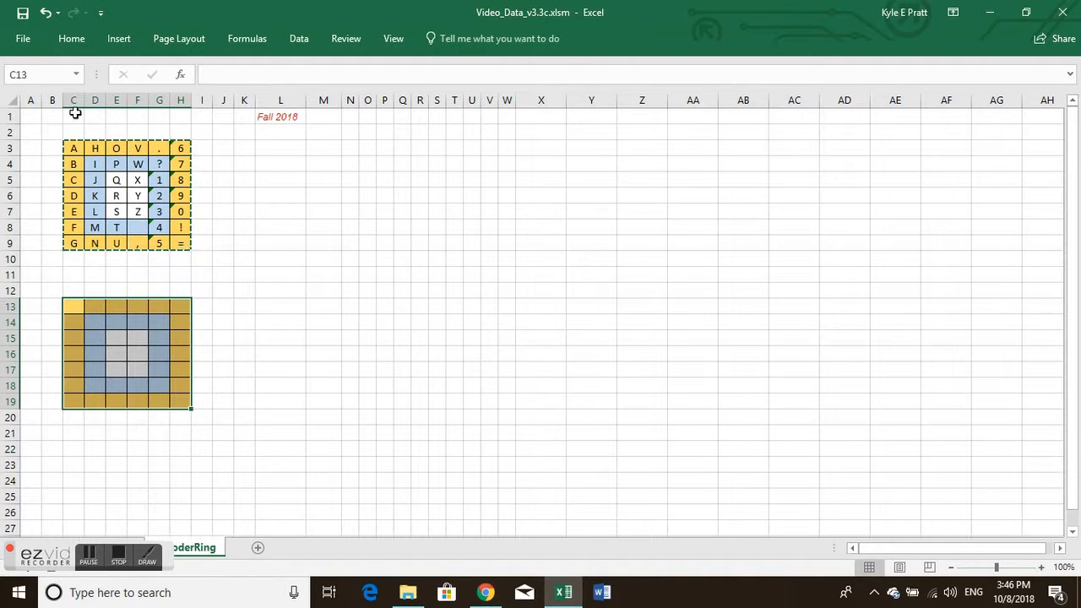
pyautogui.click(42, 44)
pyautogui.click(30, 34)
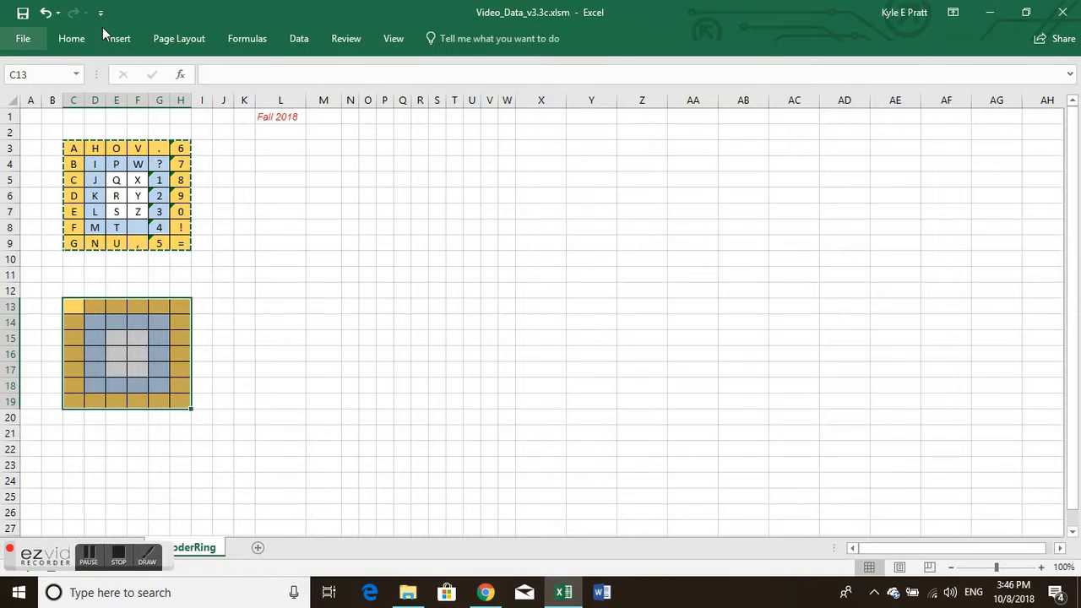
pyautogui.click(60, 42)
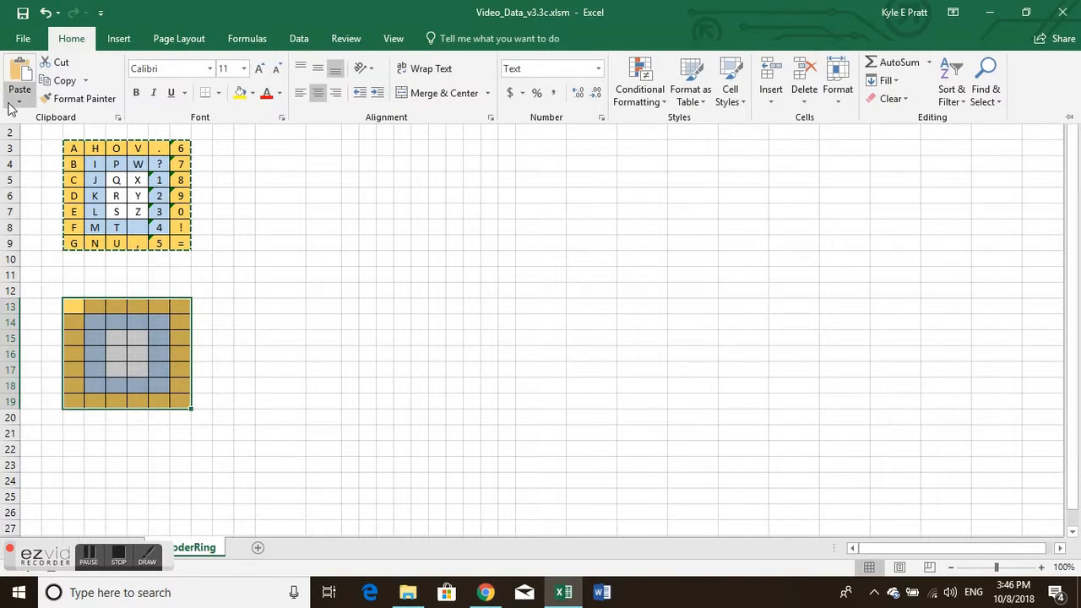
pyautogui.click(19, 99)
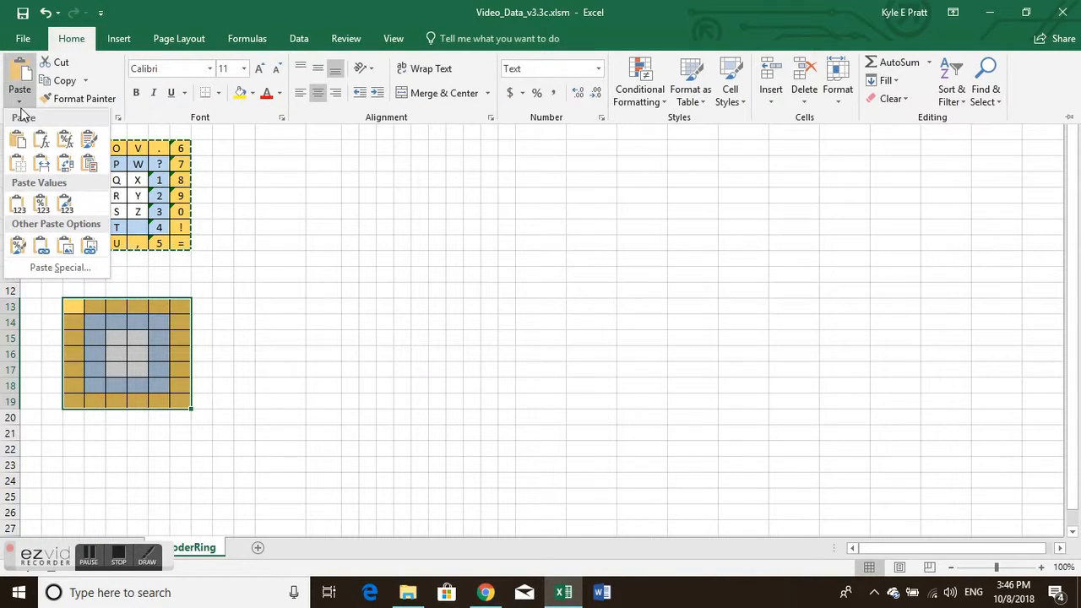
pyautogui.click(18, 205)
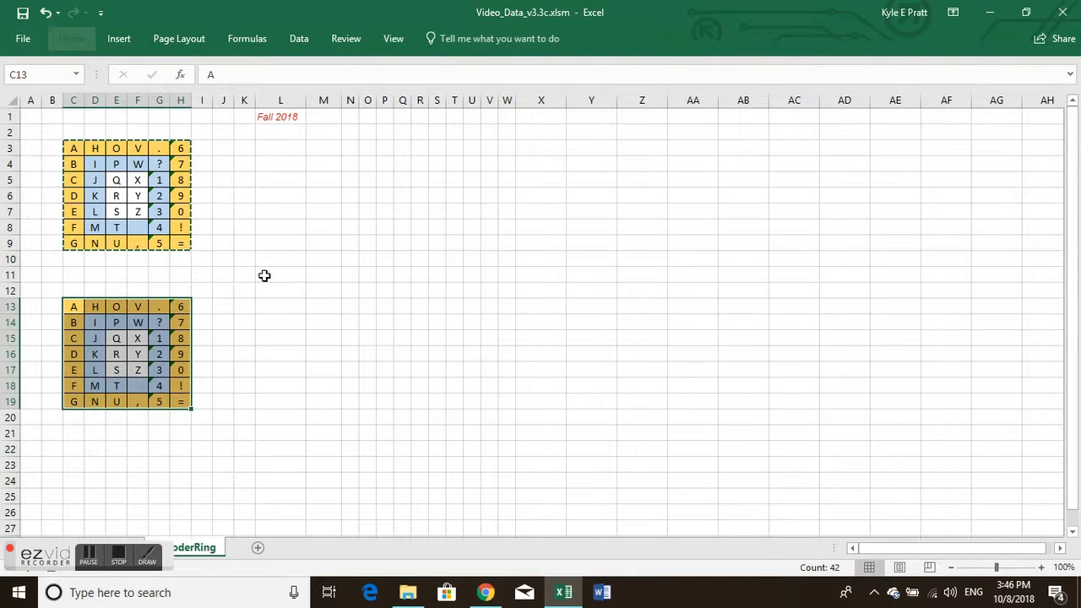
# Step: Select blank cell L11, clear the copy outline and stop recording the macro
pyautogui.click(263, 274)
pyautogui.press('Escape')
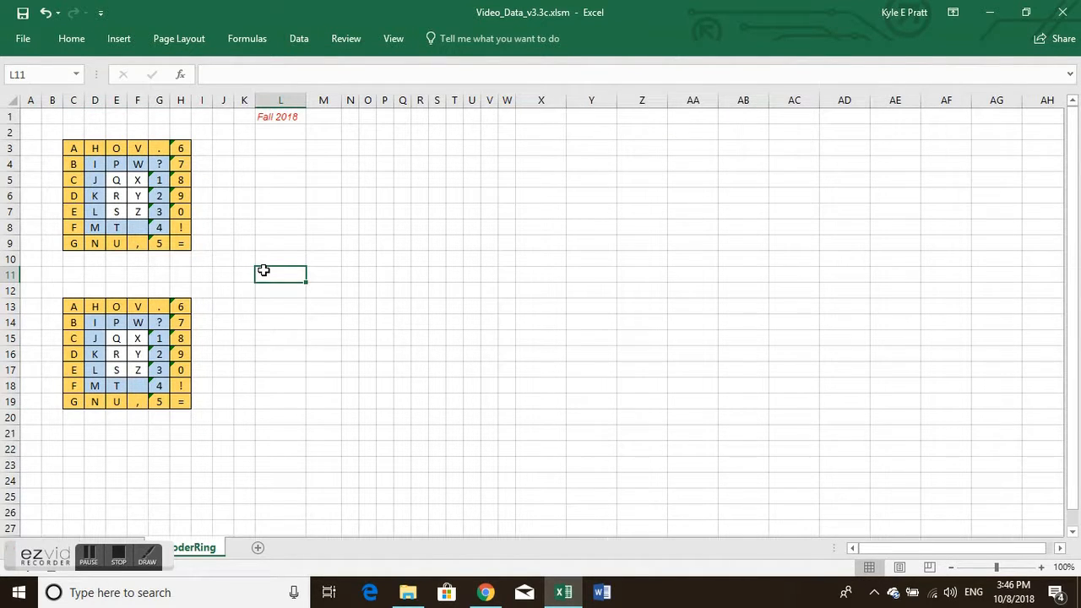
pyautogui.click(398, 38)
pyautogui.click(779, 103)
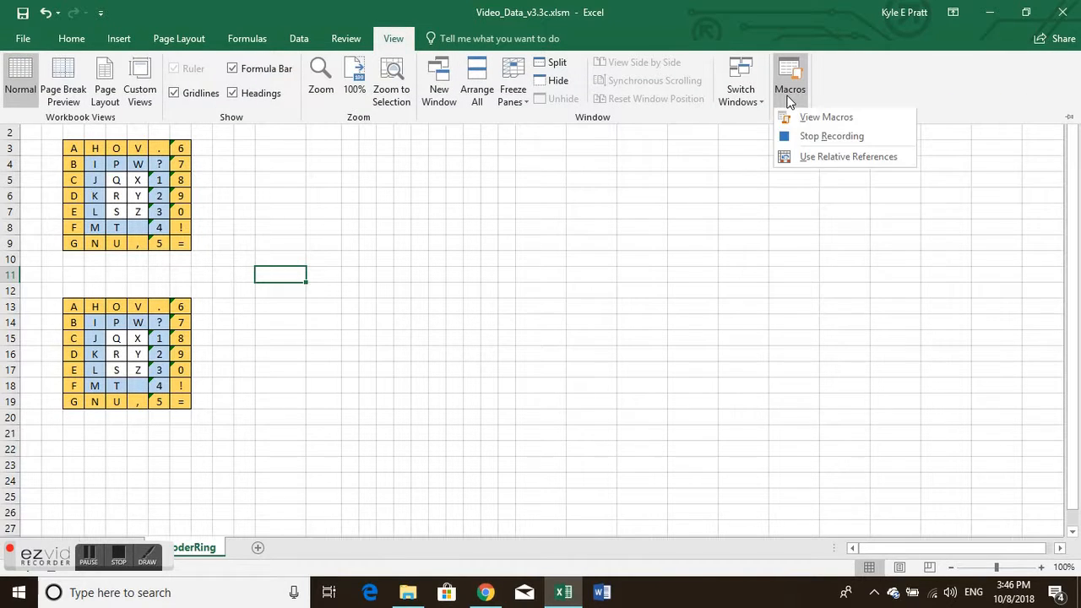
pyautogui.click(811, 140)
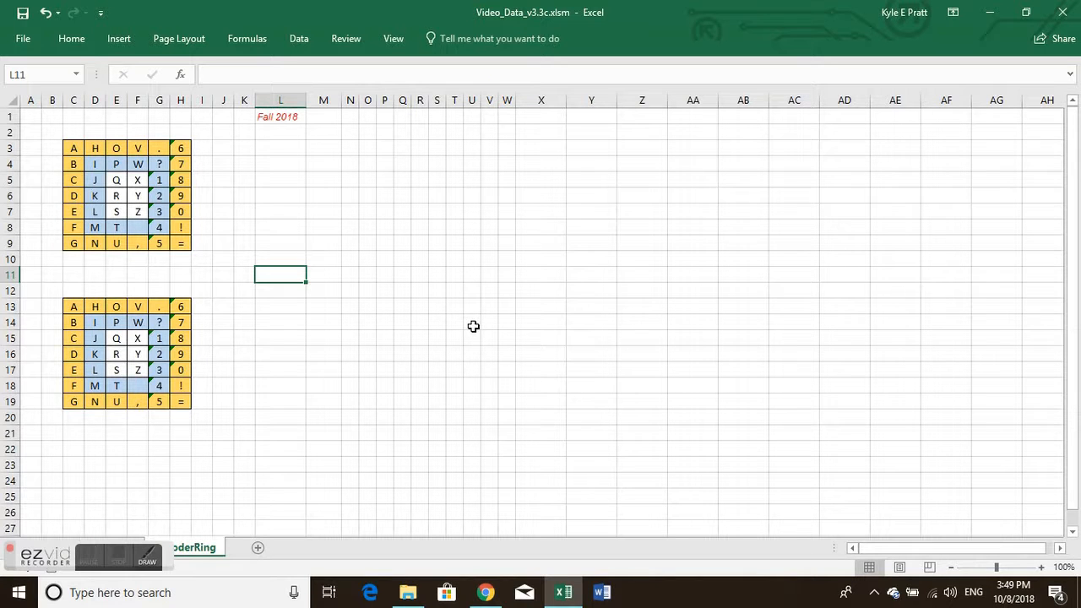
# Step: Start recording a new macro named Matrix in this workbook, with Ctrl+Shift+E as its shortcut
pyautogui.click(392, 41)
pyautogui.click(790, 101)
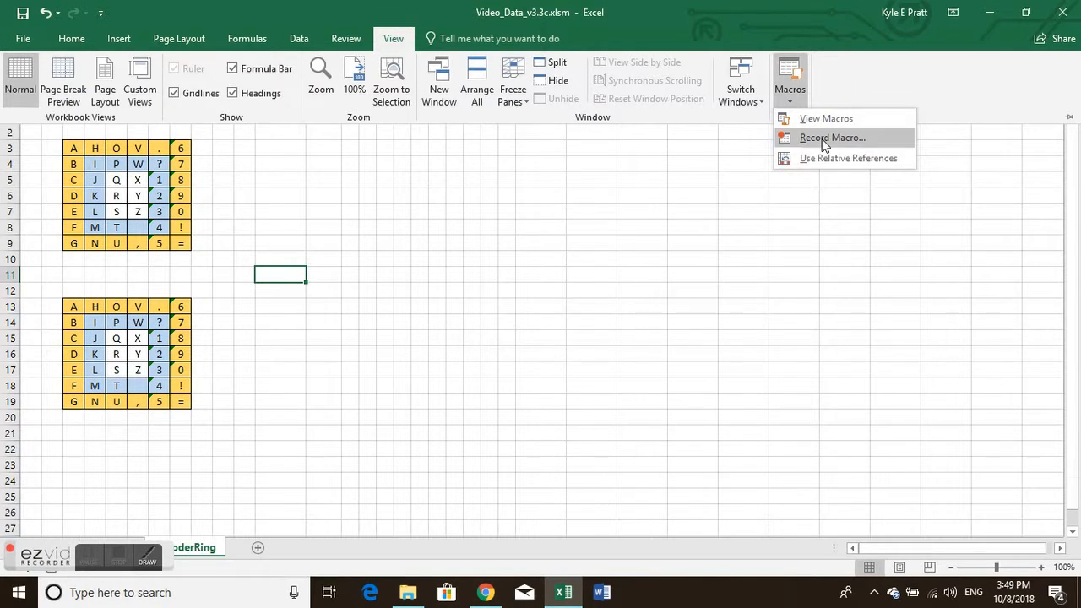
pyautogui.click(825, 138)
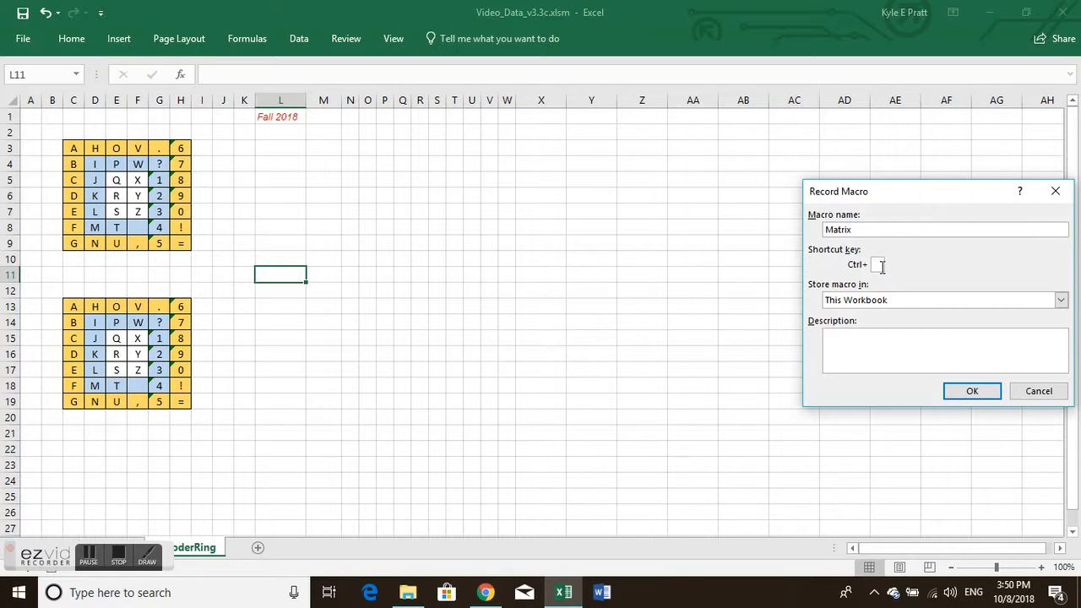
pyautogui.write('M')
pyautogui.press('BackSpace')
pyautogui.write('E')
pyautogui.click(972, 391)
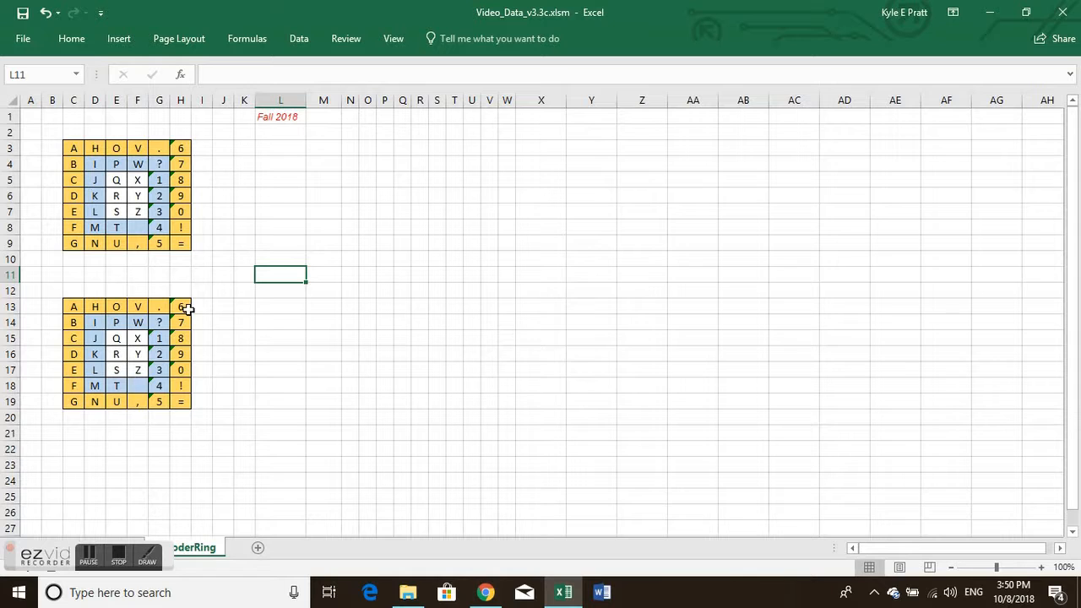
# Step: Insert a blank cell at D14 in the lower grid, shifting the existing cells right
pyautogui.click(97, 324)
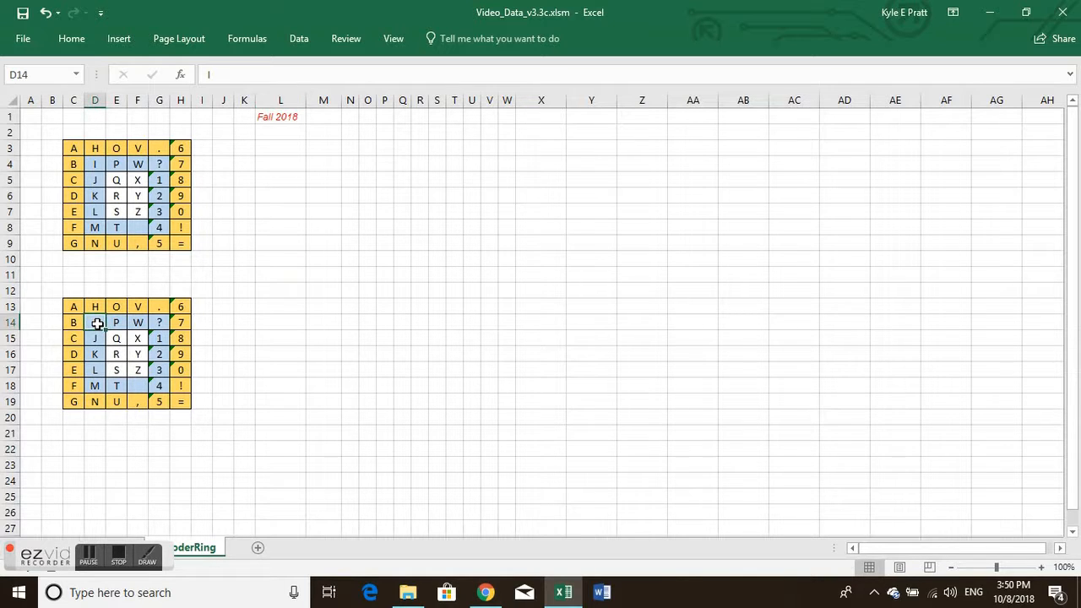
pyautogui.rightClick(97, 323)
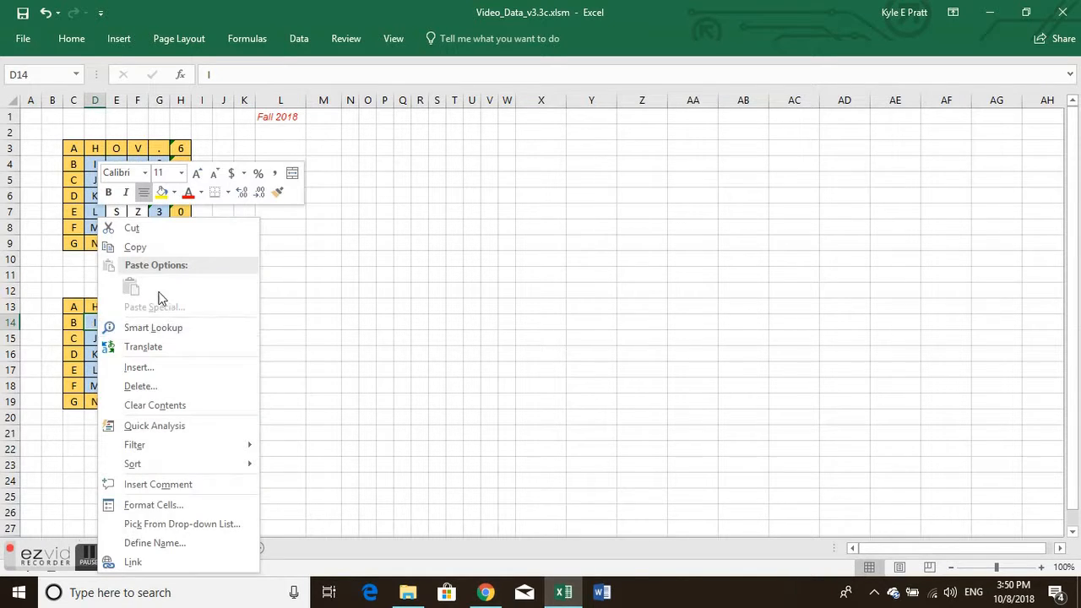
pyautogui.click(162, 370)
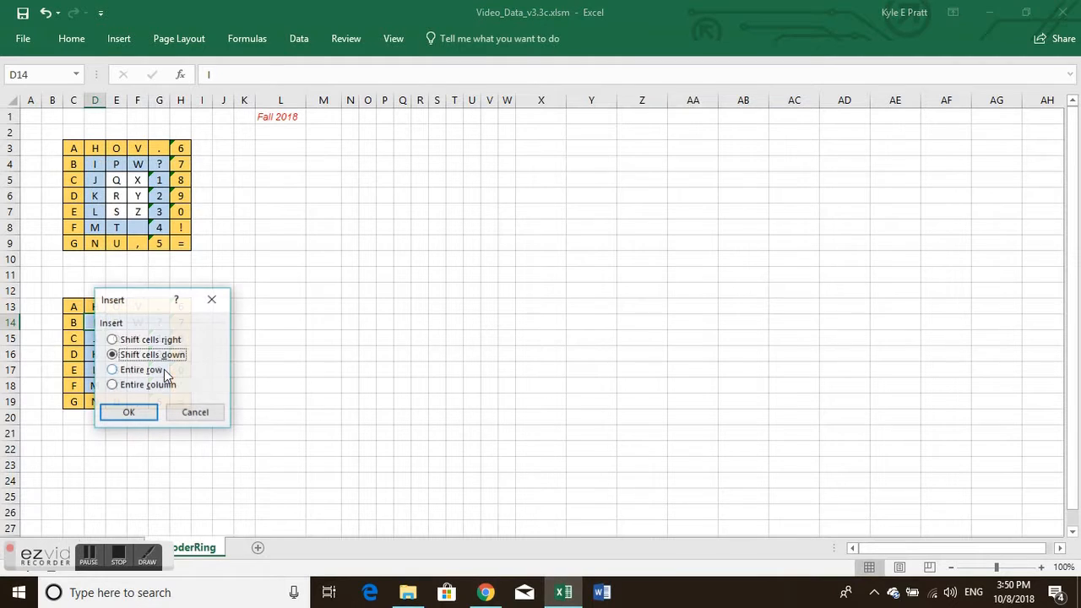
pyautogui.moveTo(161, 303); pyautogui.dragTo(355, 264)
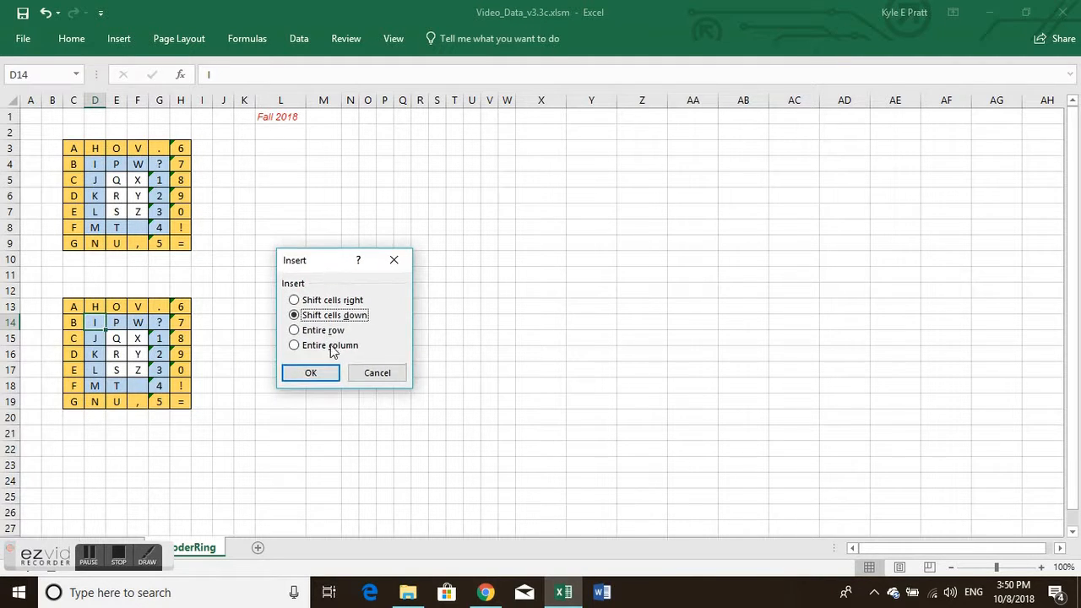
pyautogui.click(331, 301)
pyautogui.click(311, 374)
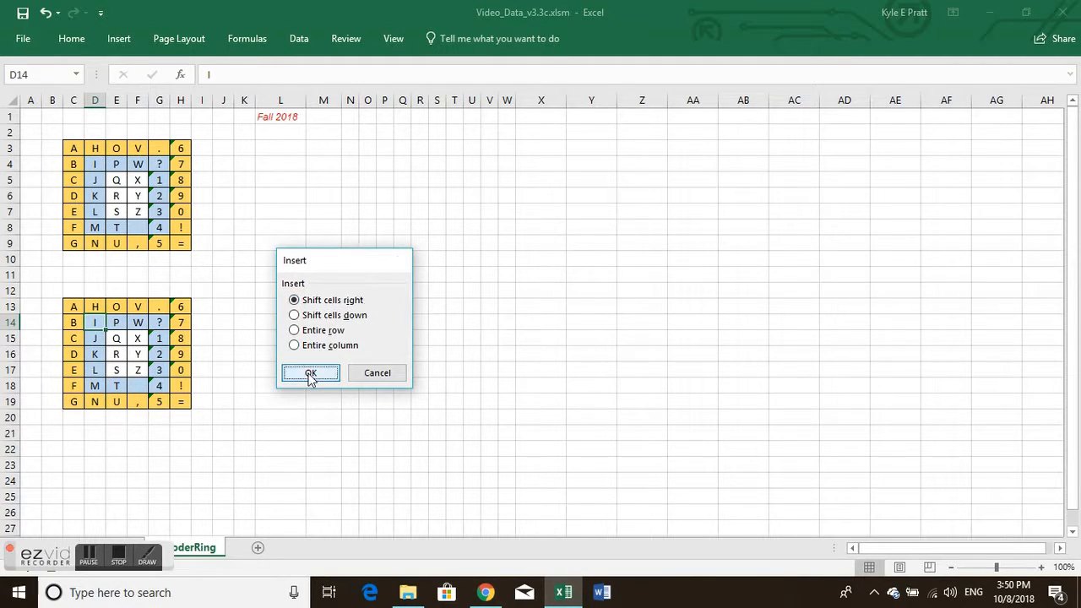
# Step: Delete the blank cell D14, shifting the cells below it up
pyautogui.rightClick(92, 322)
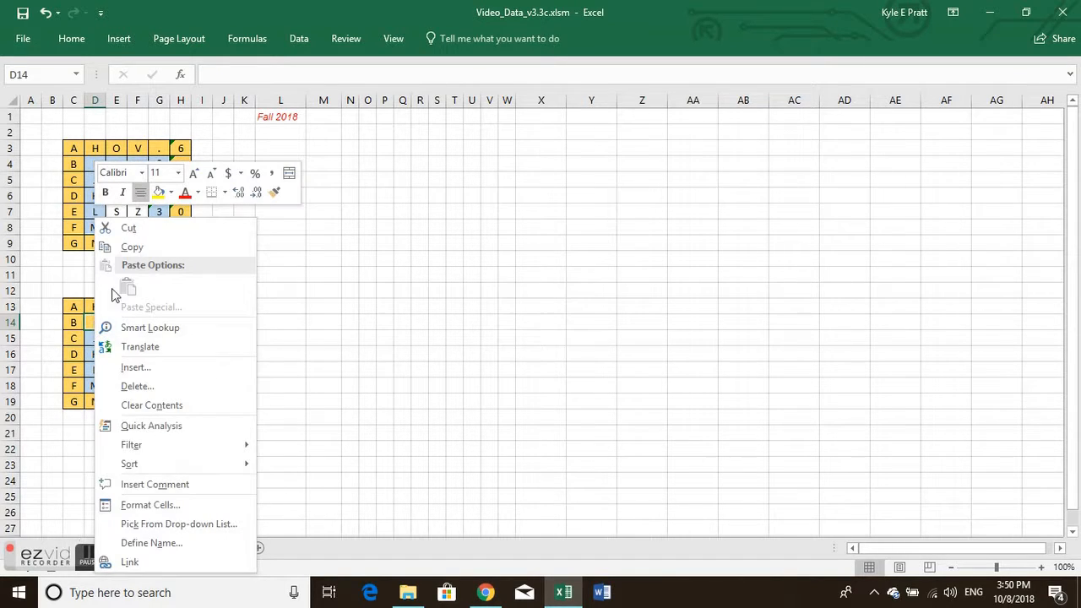
pyautogui.click(138, 386)
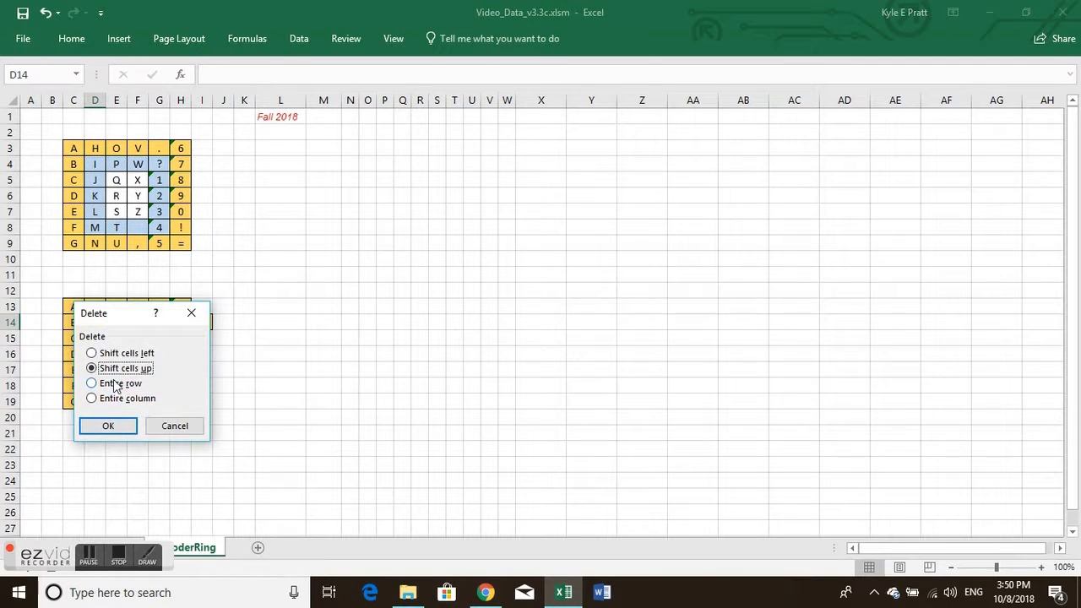
pyautogui.click(108, 425)
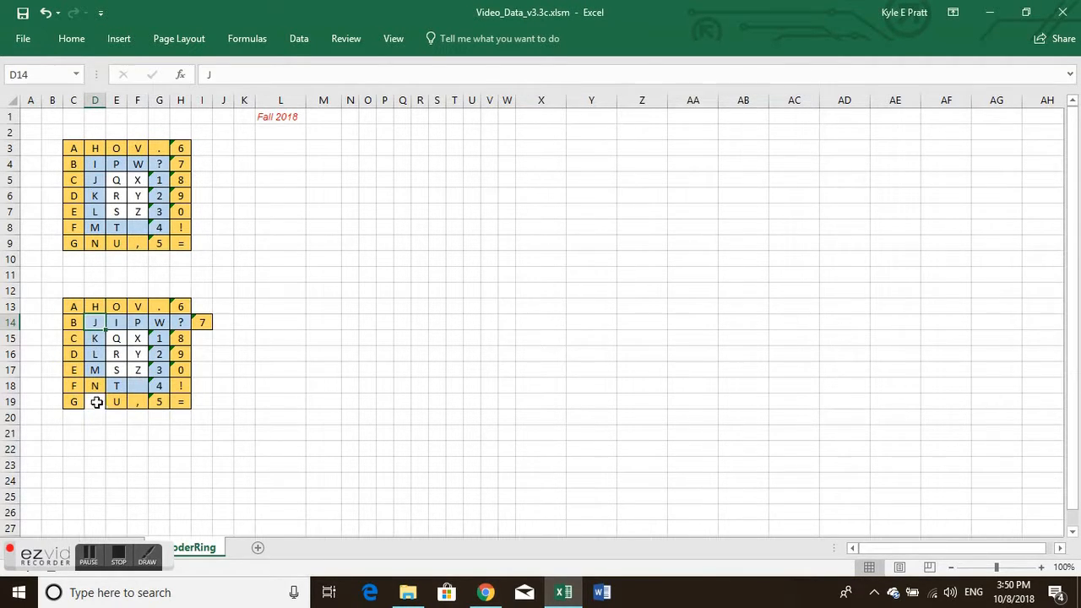
# Step: Insert a blank cell at D18 in the lower grid, shifting the existing cells down
pyautogui.click(93, 371)
pyautogui.click(95, 387)
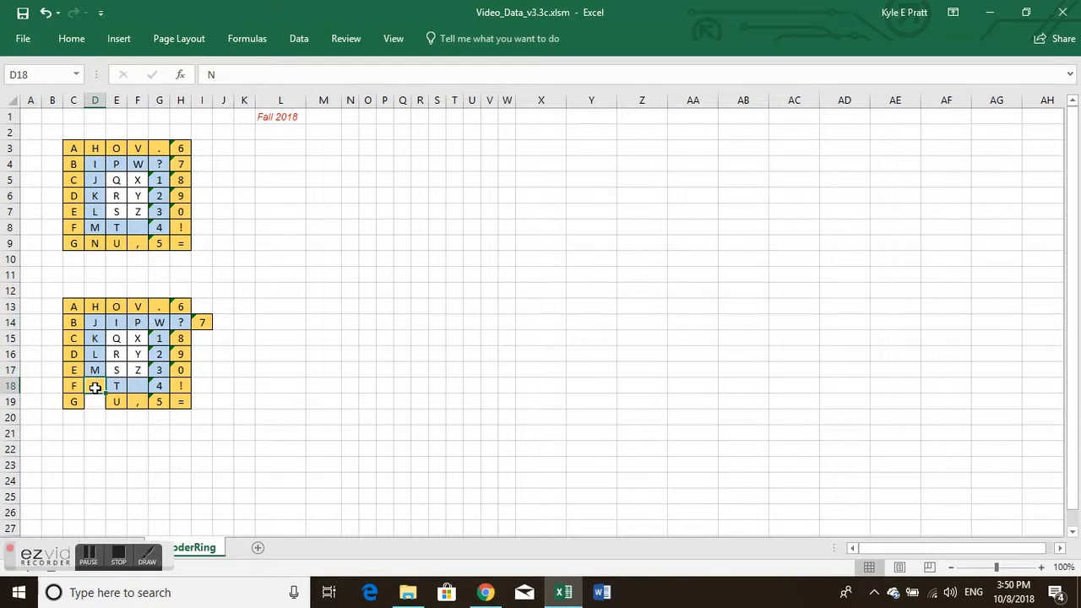
pyautogui.rightClick(95, 388)
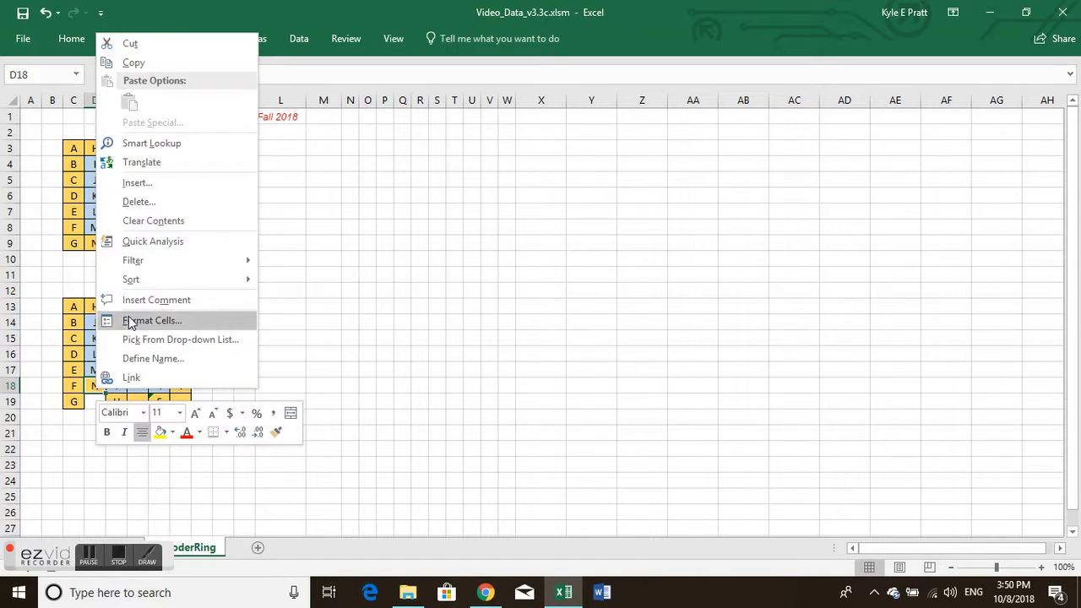
pyautogui.click(168, 185)
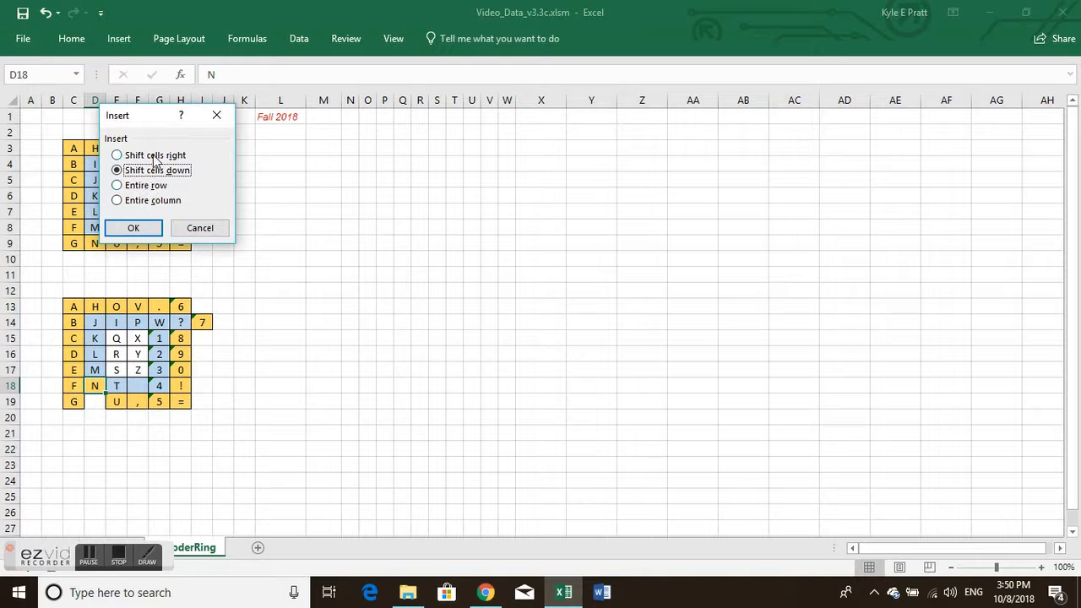
pyautogui.click(137, 225)
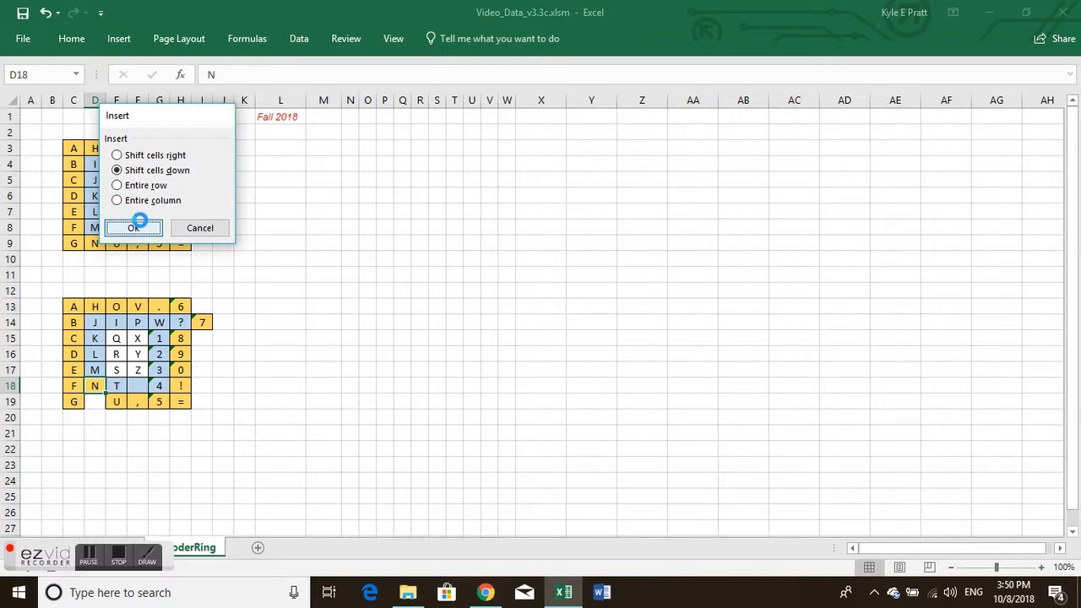
# Step: Delete the blank cell D18, shifting the rest of its row left
pyautogui.rightClick(93, 385)
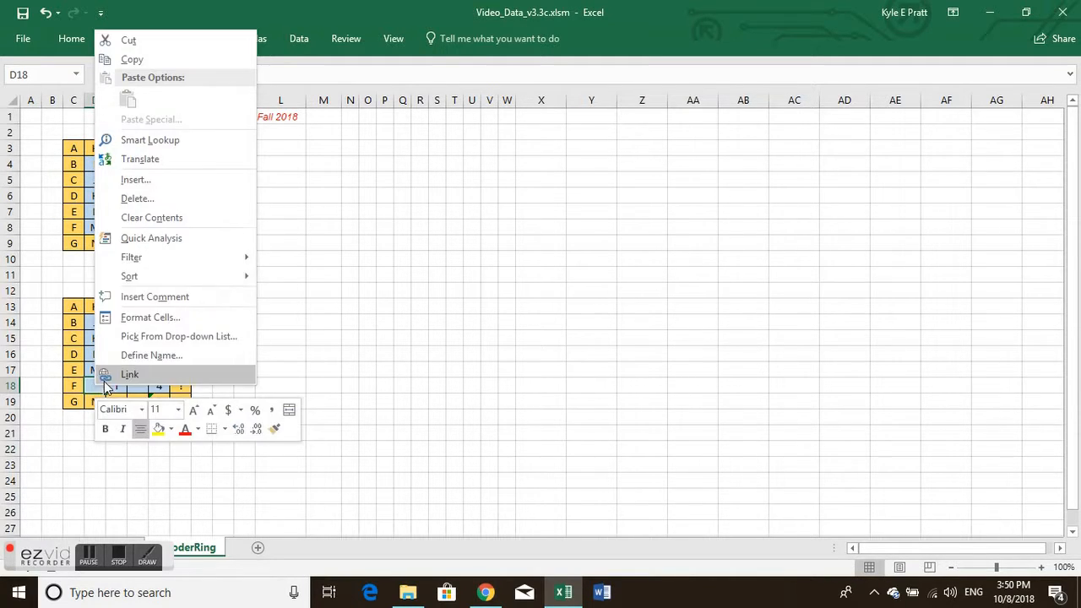
pyautogui.click(171, 199)
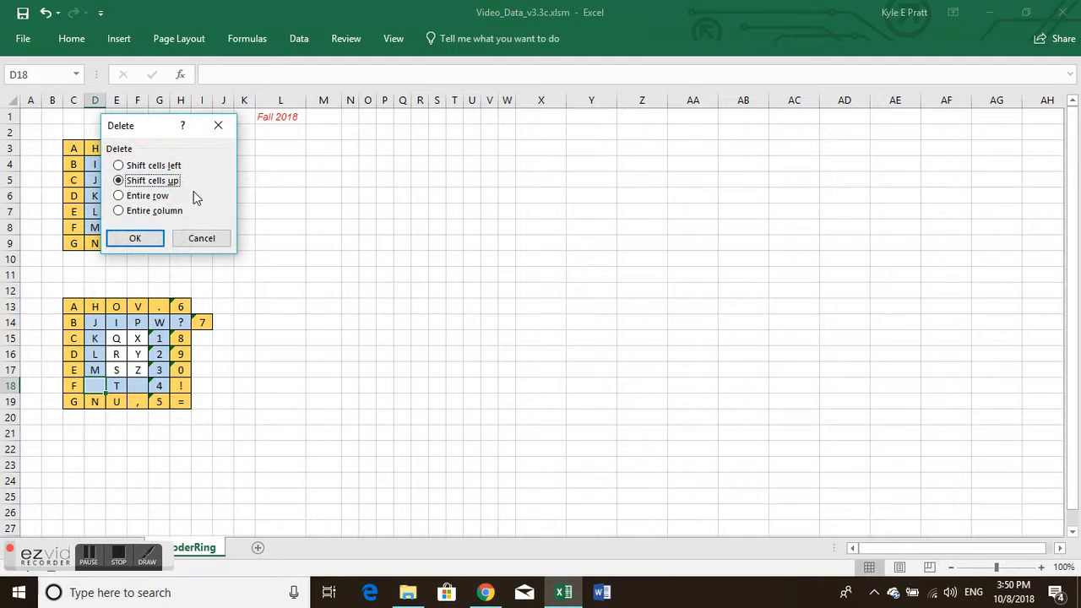
pyautogui.click(149, 167)
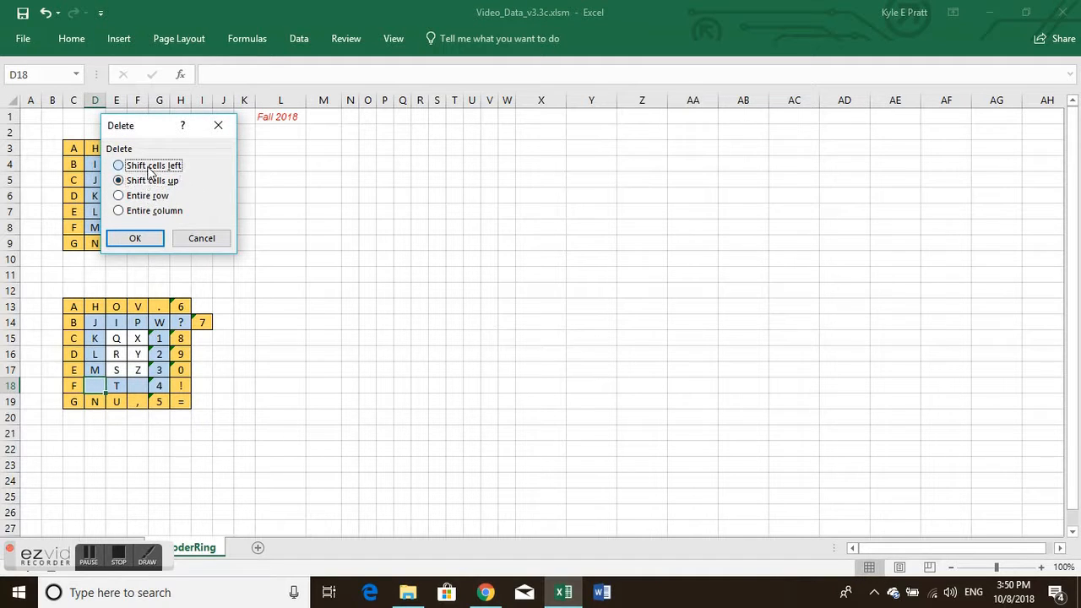
pyautogui.click(134, 239)
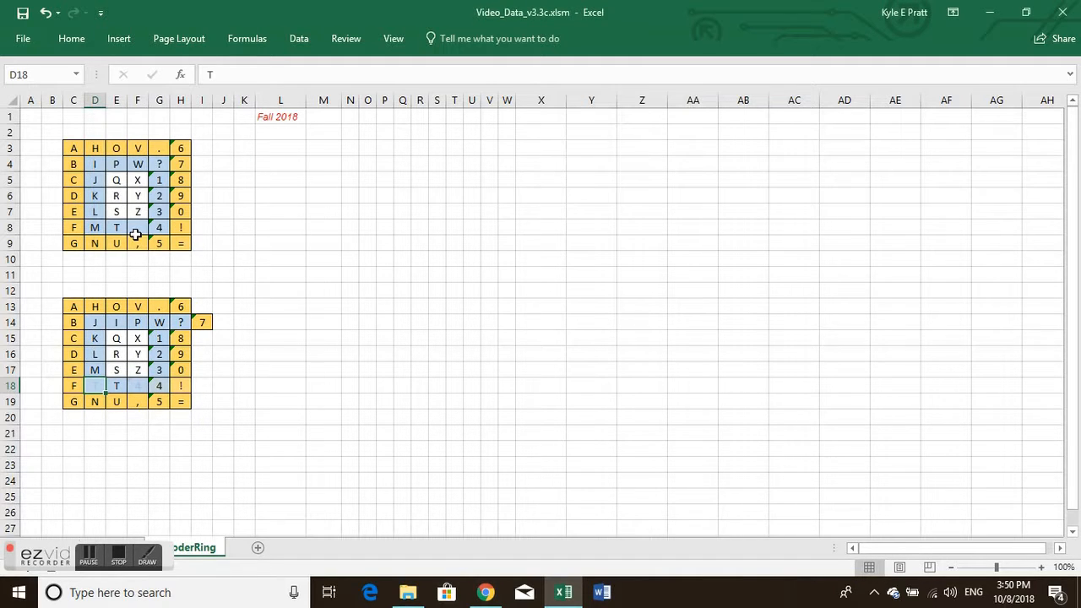
# Step: Insert a blank cell at G18 in the lower grid, shifting the existing cells right
pyautogui.click(155, 386)
pyautogui.rightClick(156, 386)
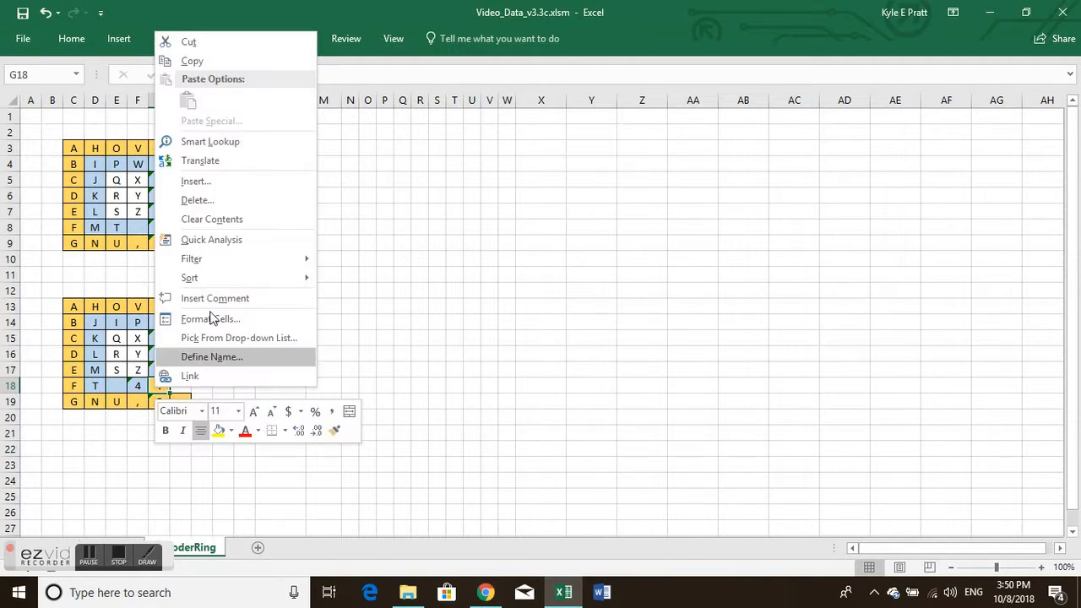
pyautogui.click(222, 182)
pyautogui.click(202, 156)
pyautogui.click(195, 226)
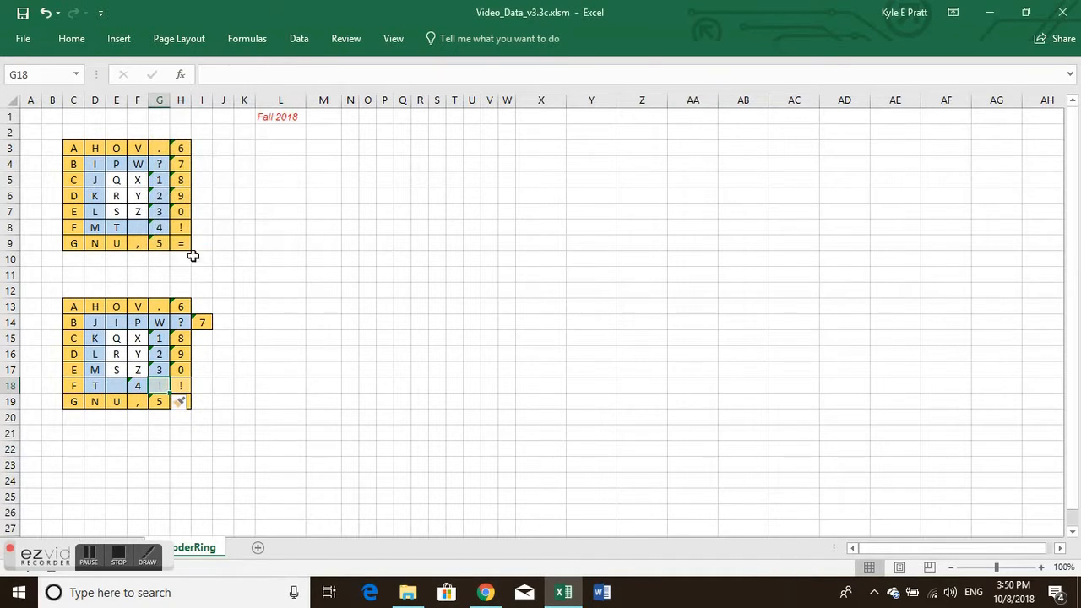
# Step: Insert a blank cell at G15 in the lower grid, shifting the existing cells down
pyautogui.click(157, 338)
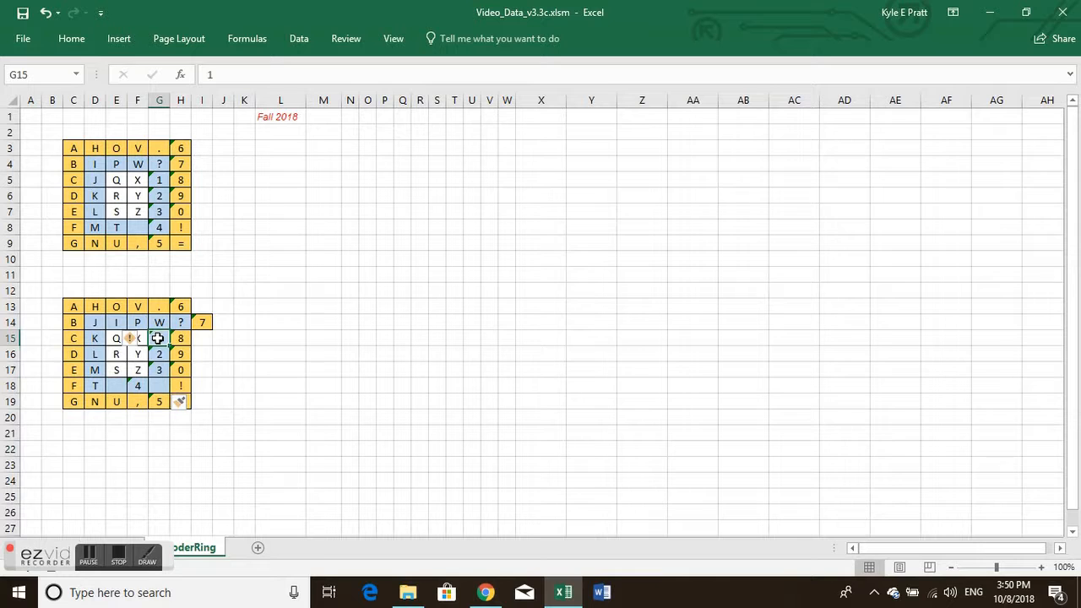
pyautogui.rightClick(158, 339)
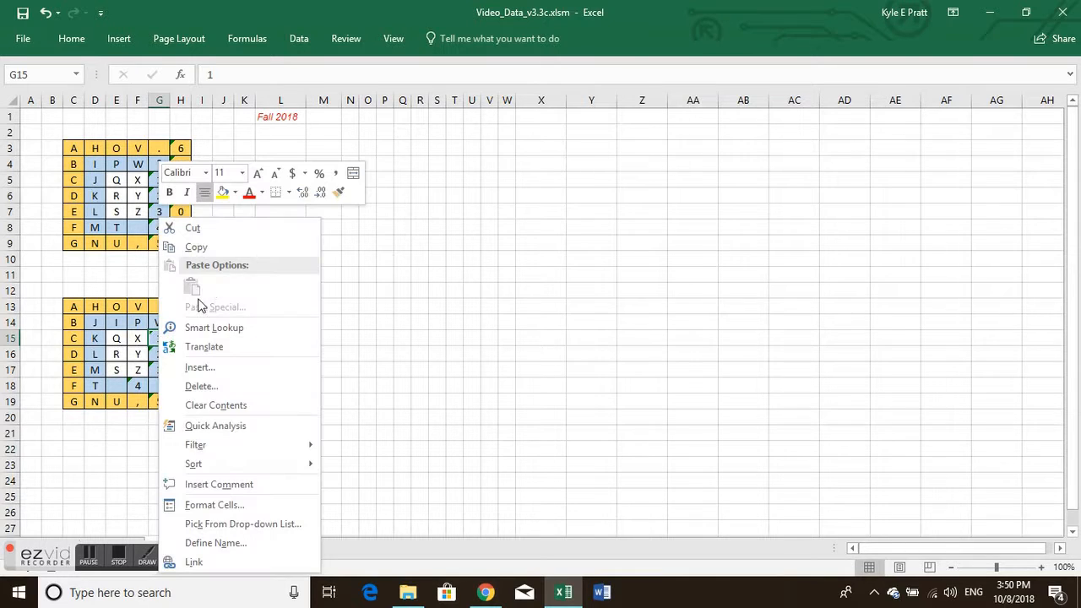
pyautogui.click(211, 365)
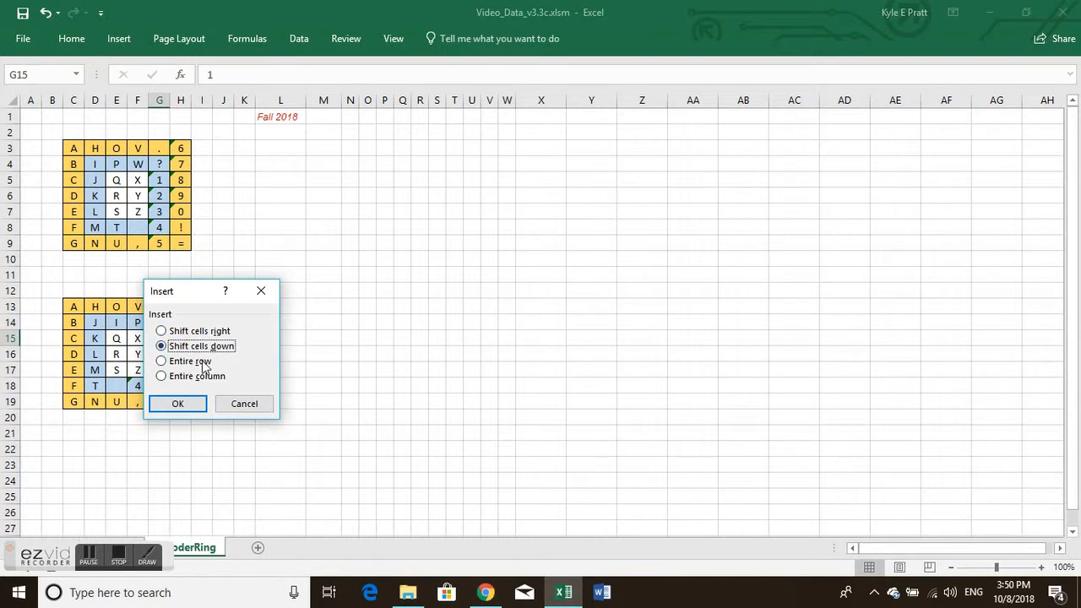
pyautogui.click(187, 405)
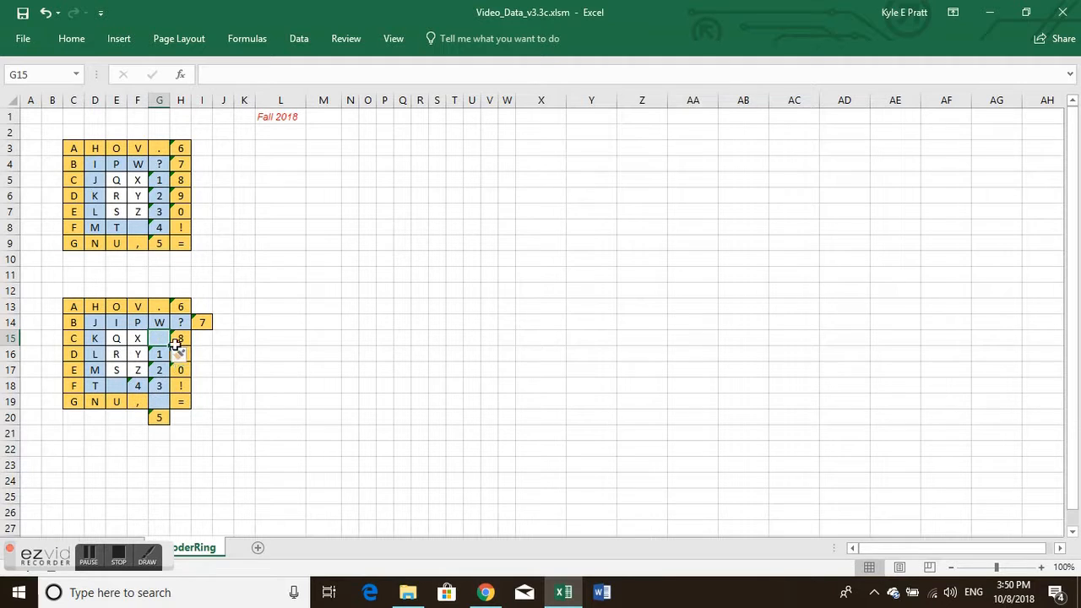
# Step: Delete the blank cell G19 in the lower grid, shifting the cells below it up
pyautogui.click(156, 399)
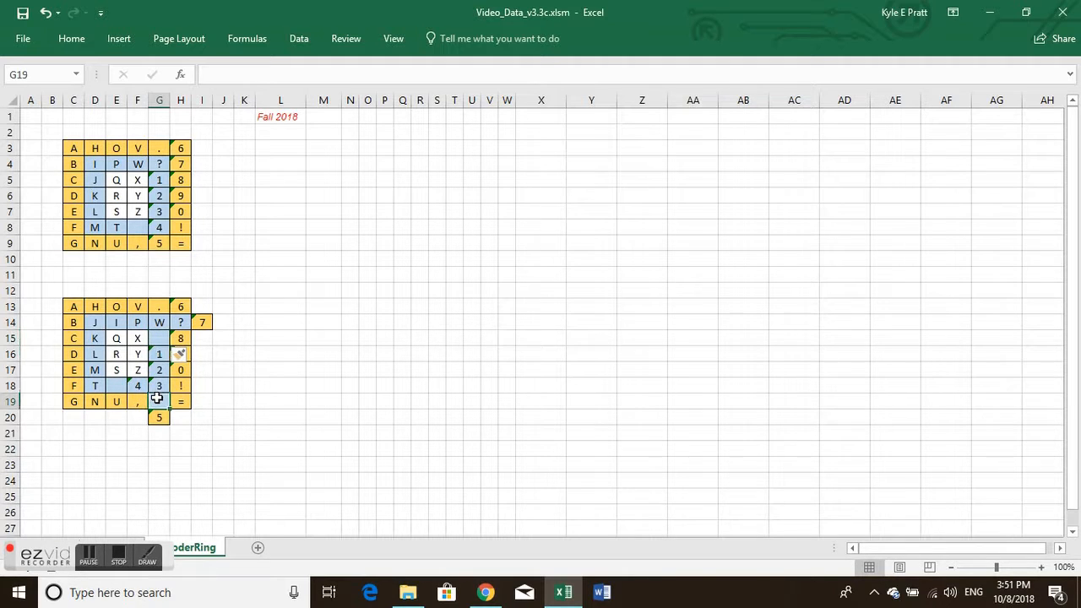
pyautogui.rightClick(156, 398)
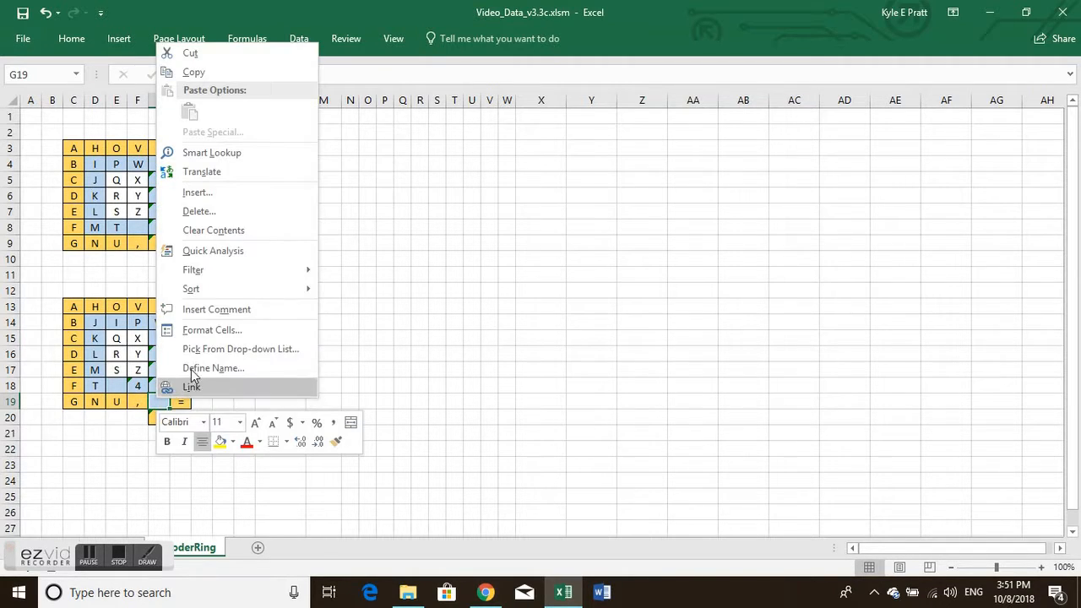
pyautogui.click(221, 212)
pyautogui.click(193, 252)
# Step: Move the question mark from H14 into the blank cell G15 by cutting and pasting it
pyautogui.click(183, 322)
pyautogui.rightClick(182, 322)
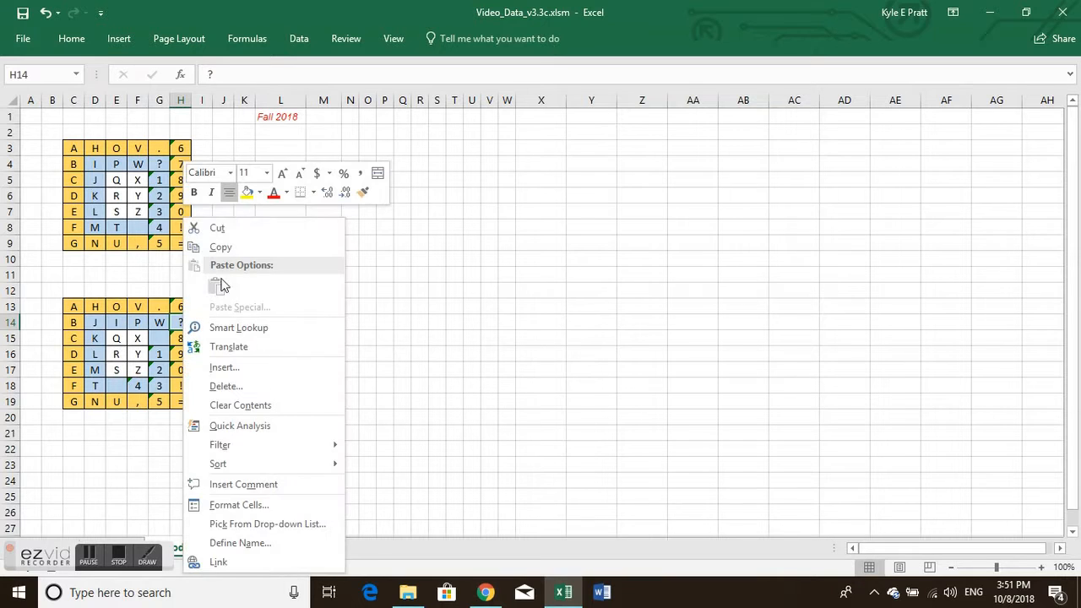
pyautogui.click(221, 226)
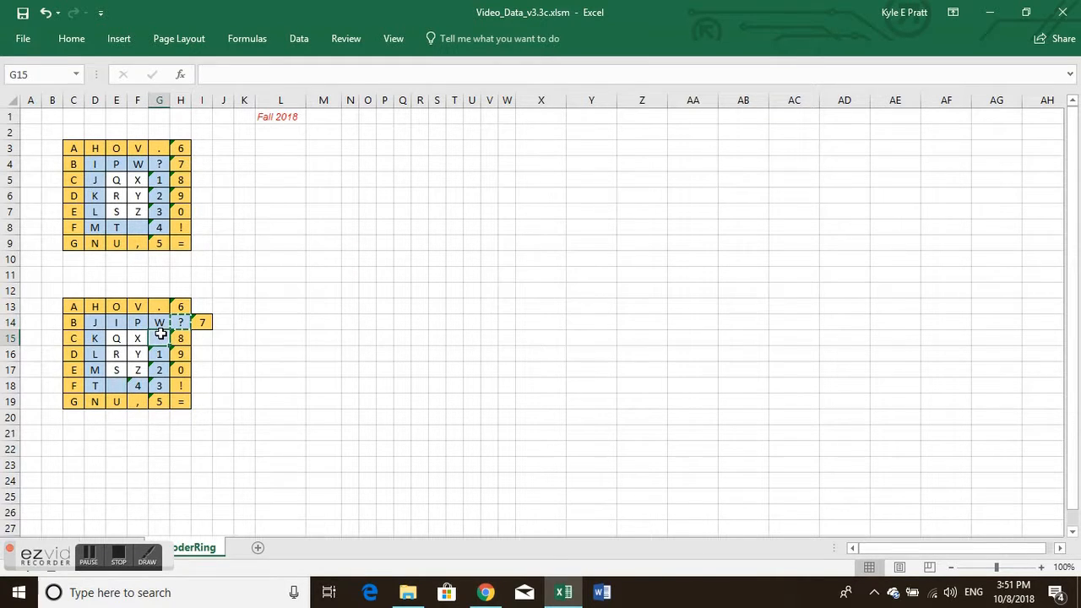
pyautogui.rightClick(160, 338)
pyautogui.click(195, 288)
# Step: Delete the emptied cell H14, shifting the rest of its row left
pyautogui.click(180, 322)
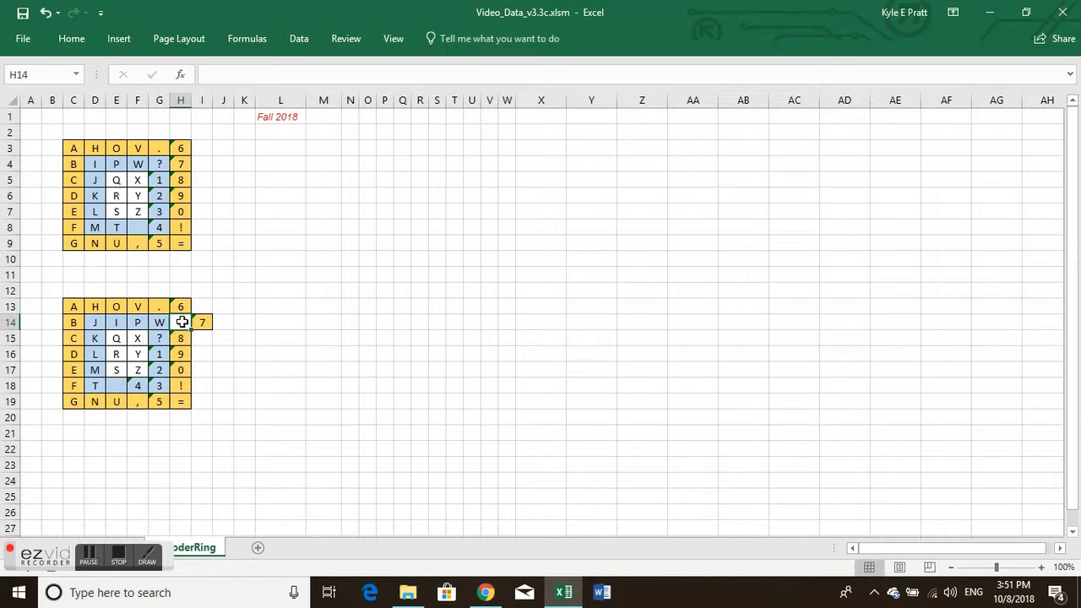
pyautogui.rightClick(181, 319)
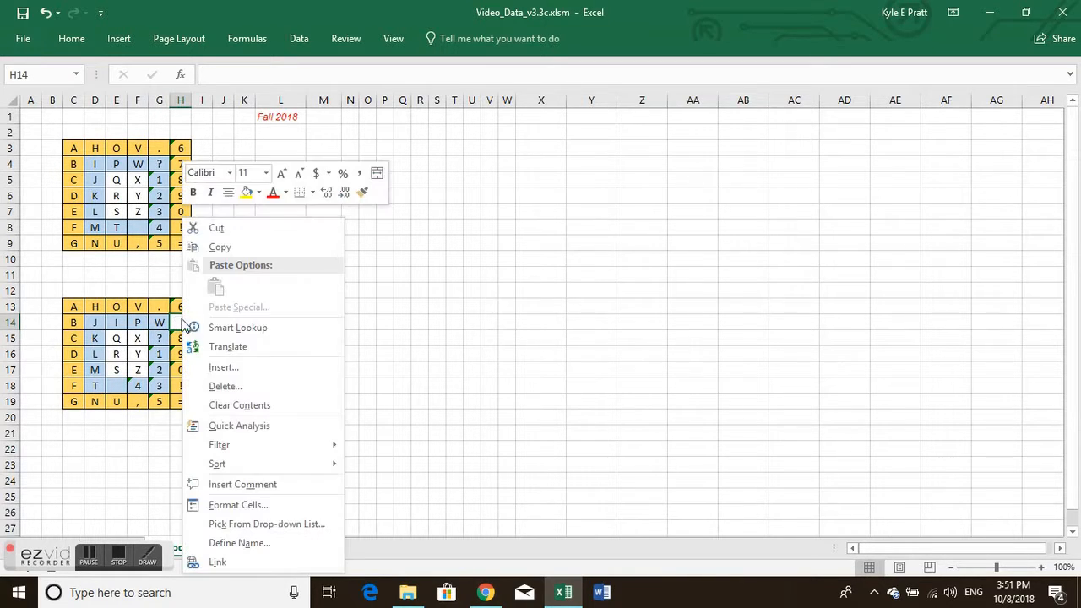
pyautogui.click(263, 386)
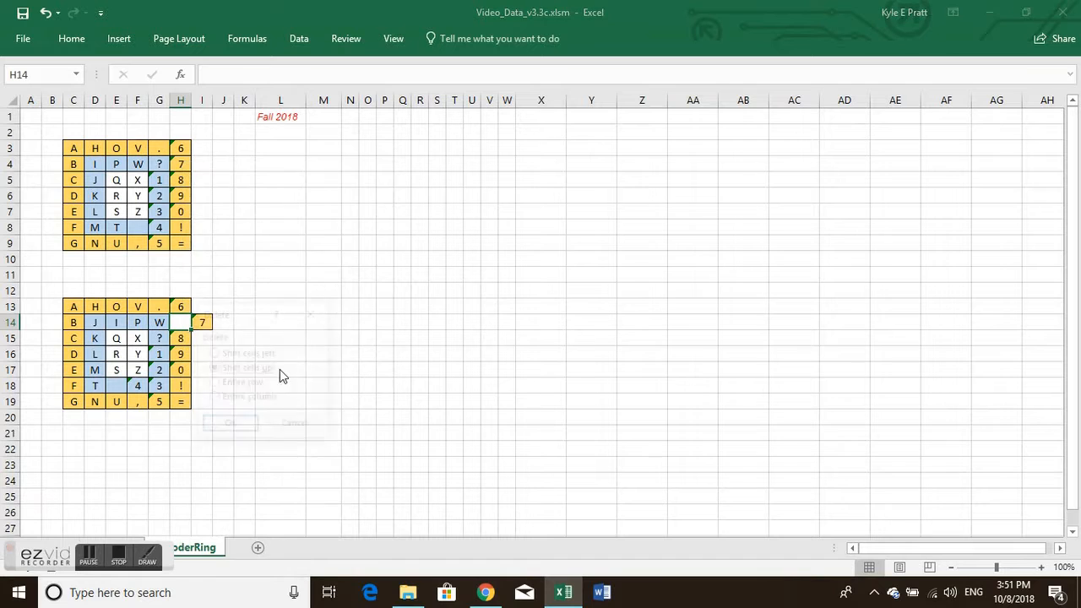
pyautogui.click(211, 354)
pyautogui.click(236, 431)
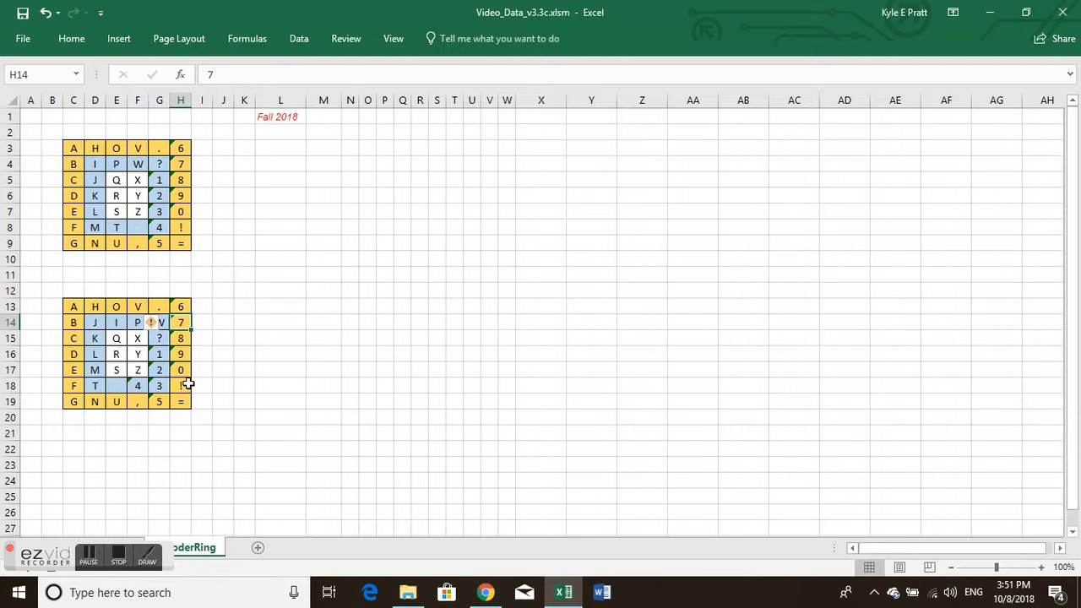
# Step: Insert a blank cell at C13, the lower grid's upper-left corner, shifting the existing cells down
pyautogui.click(73, 307)
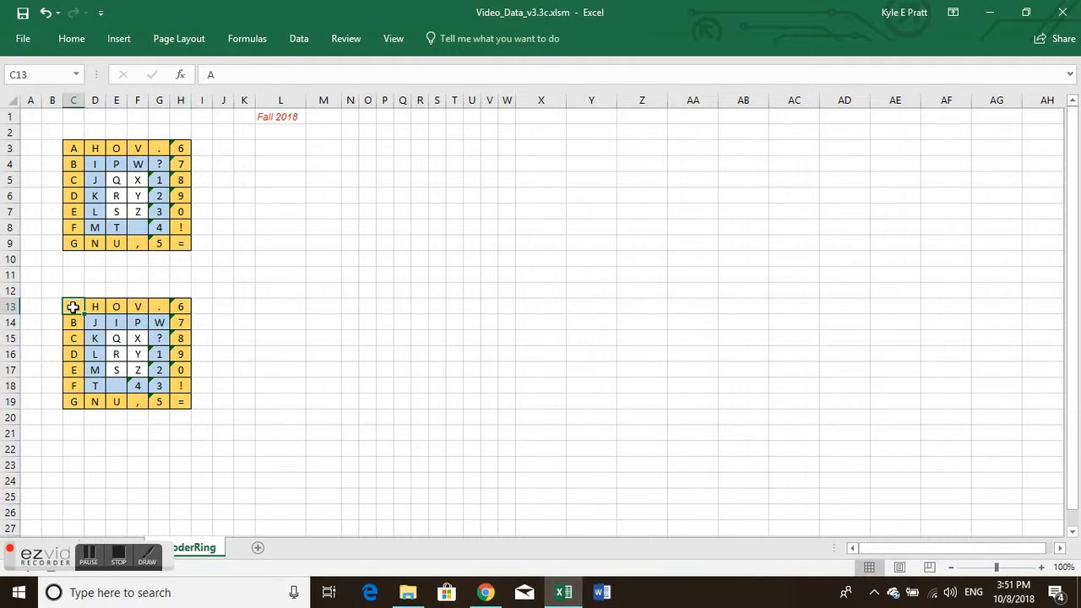
pyautogui.rightClick(74, 308)
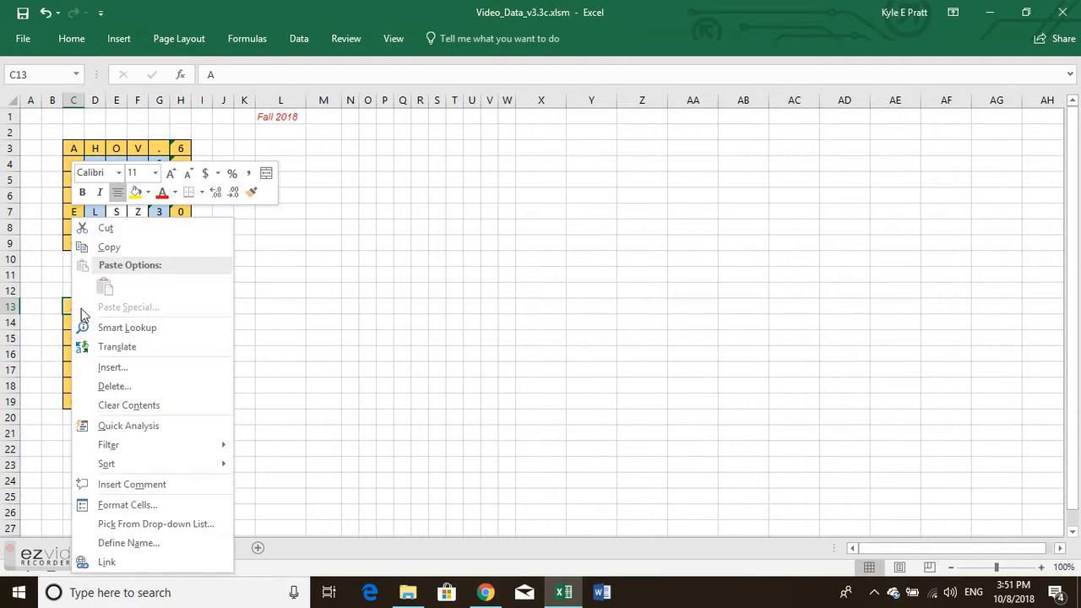
pyautogui.click(127, 367)
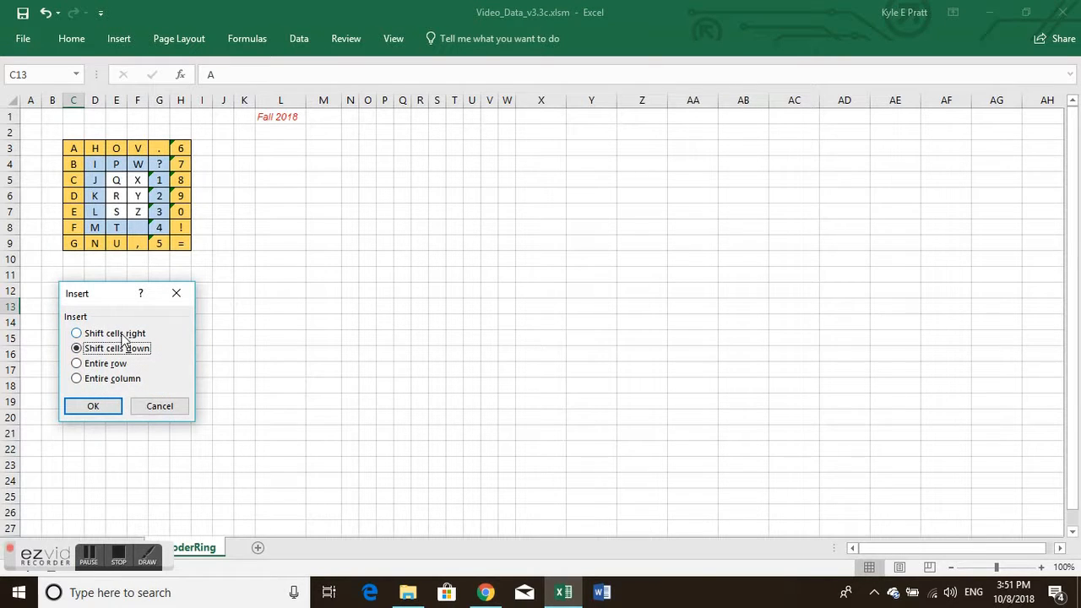
pyautogui.click(110, 407)
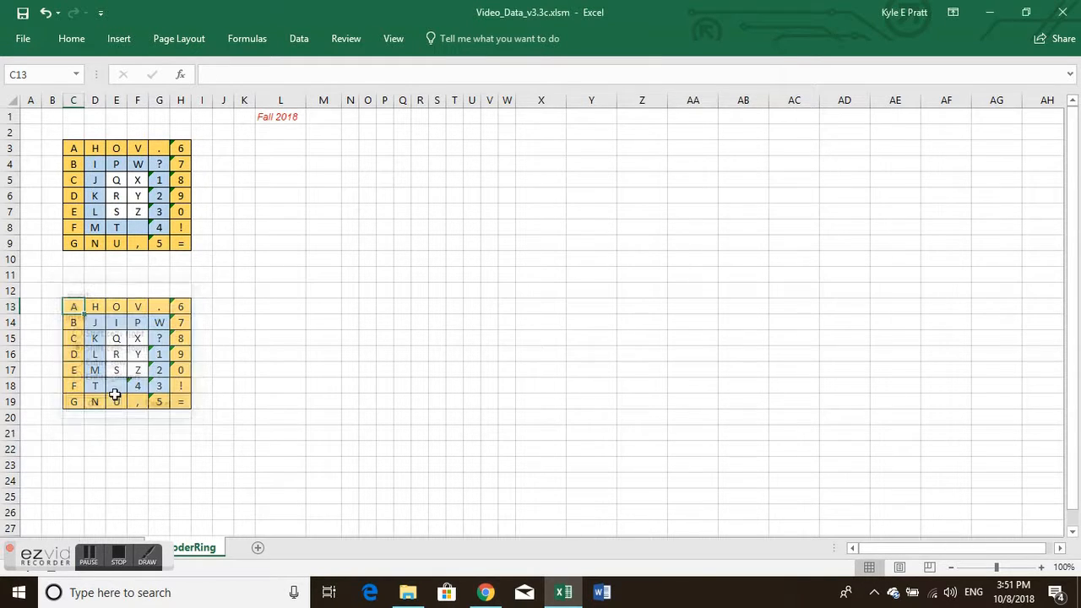
pyautogui.rightClick(73, 306)
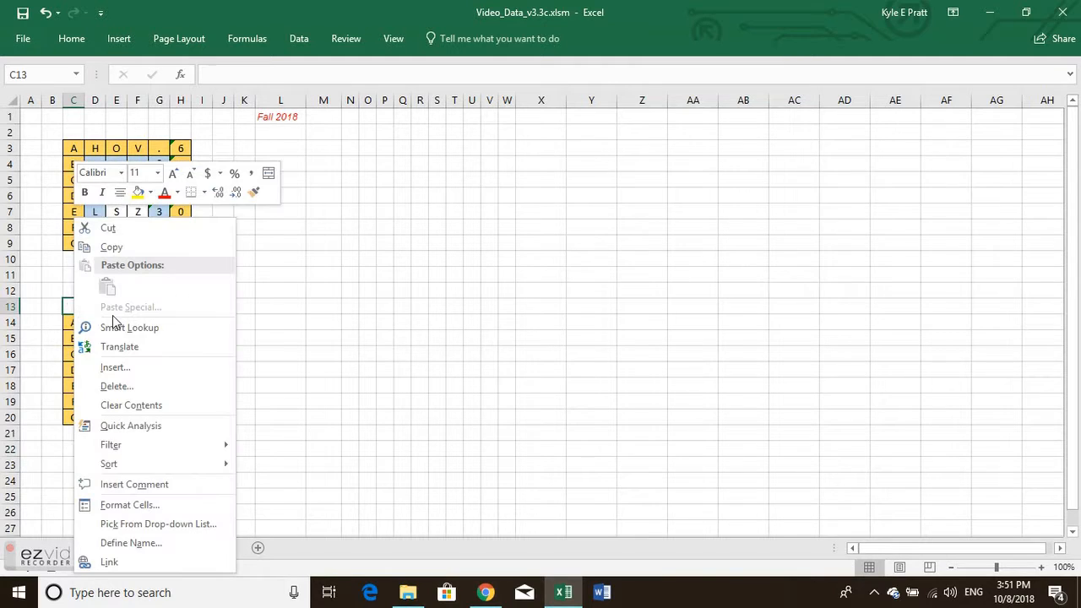
pyautogui.click(115, 368)
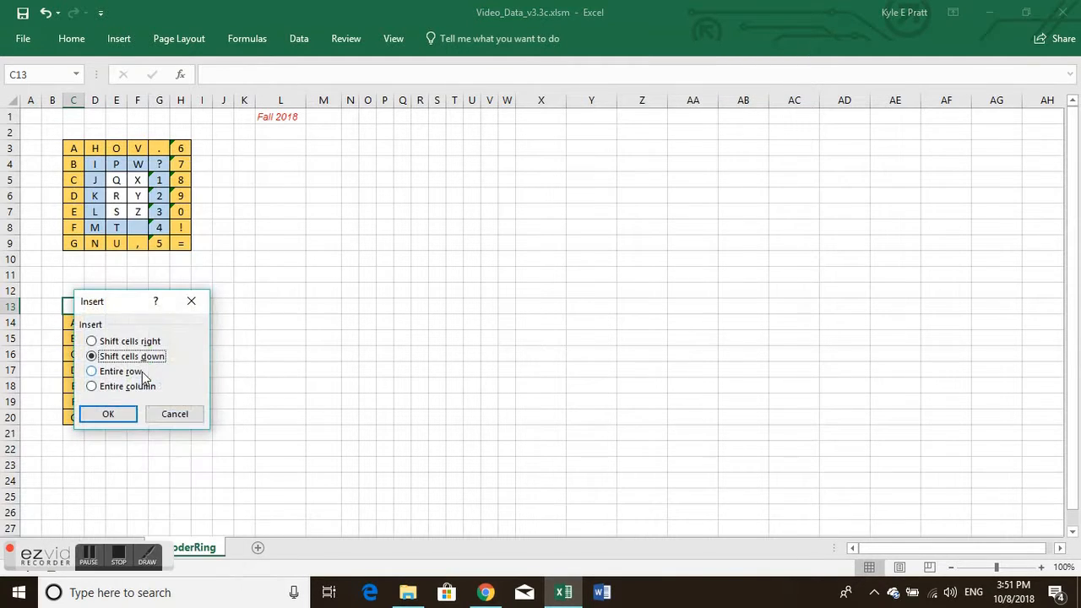
pyautogui.click(107, 413)
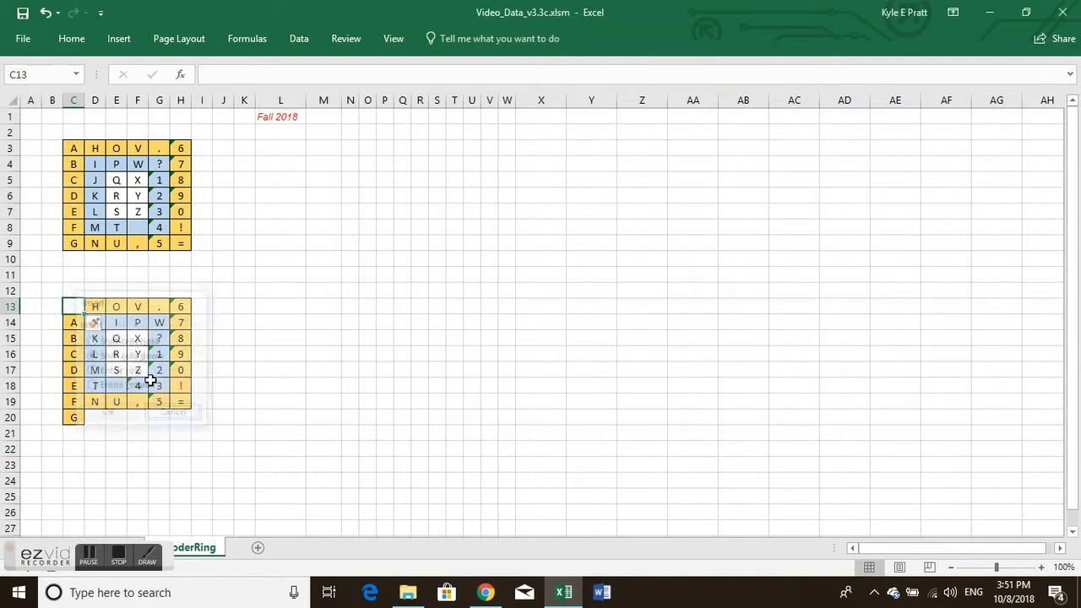
# Step: Delete the blank cell C13, shifting the rest of its row left
pyautogui.rightClick(77, 307)
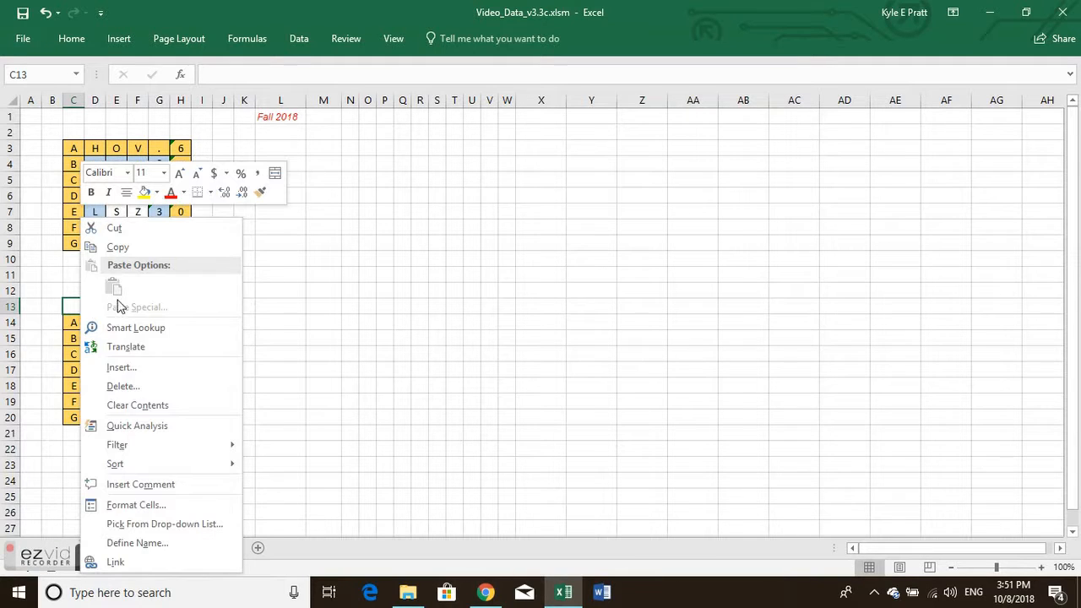
pyautogui.click(132, 388)
pyautogui.click(120, 355)
pyautogui.click(98, 425)
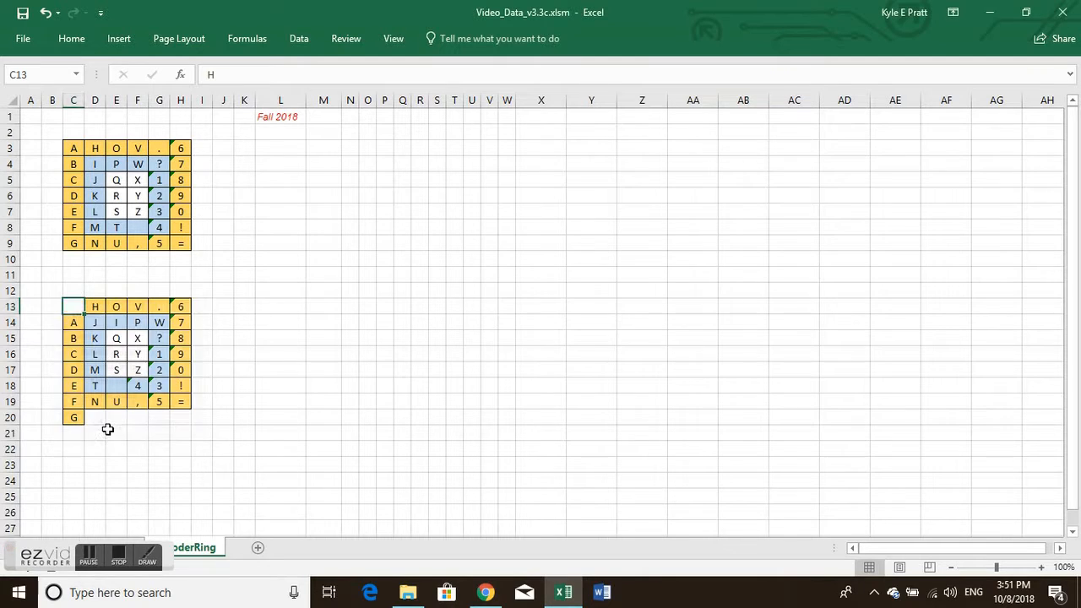
# Step: Delete the blank cell H13 at the end of the lower grid's first row, shifting the cells below it up
pyautogui.click(177, 309)
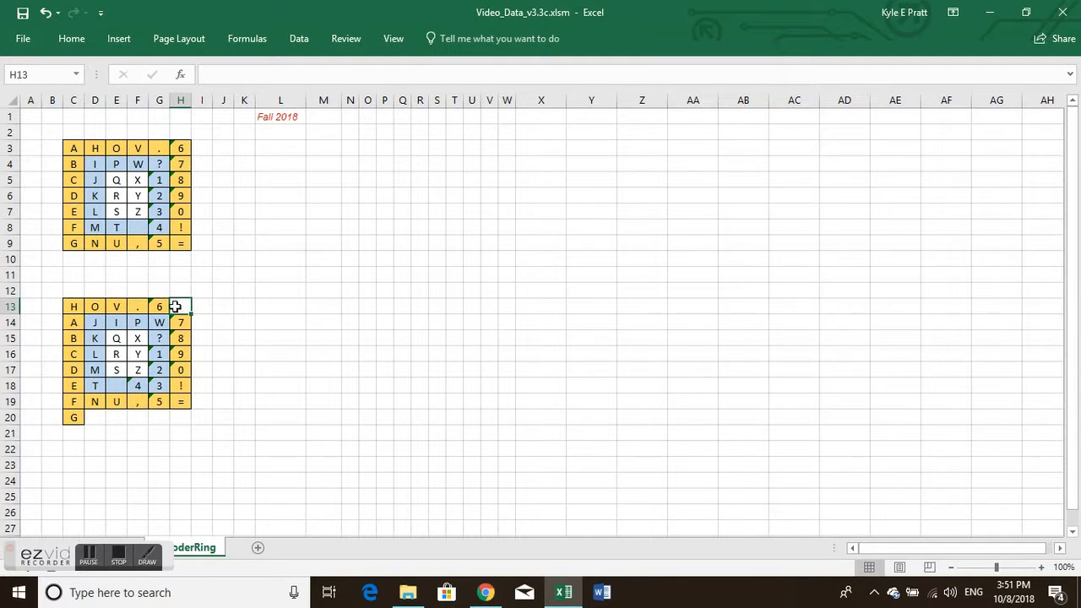
pyautogui.rightClick(176, 307)
pyautogui.click(213, 387)
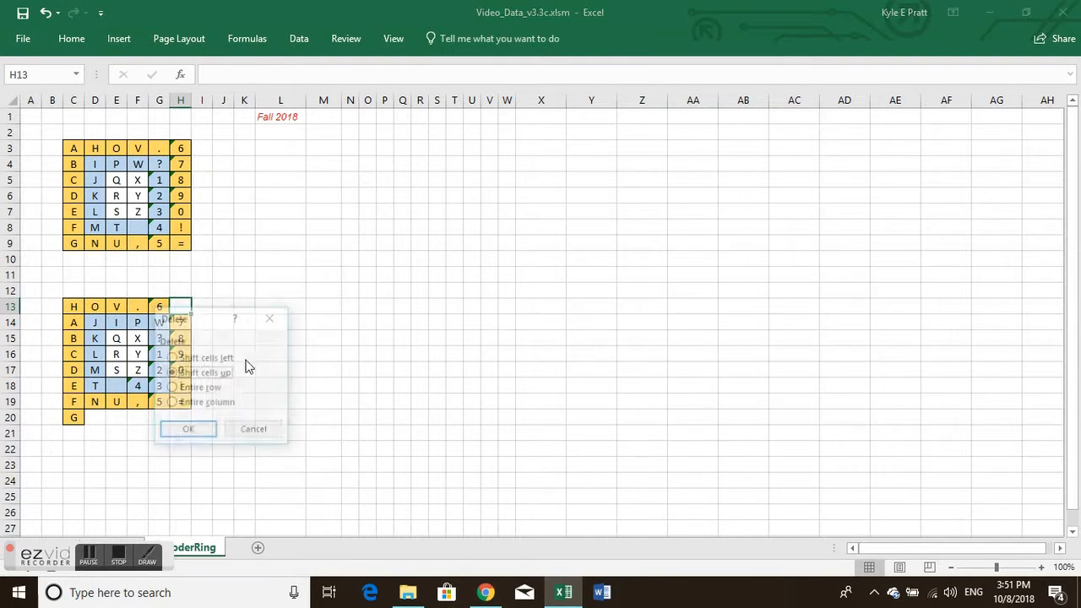
pyautogui.click(188, 432)
# Step: Insert a blank cell at D19 in the lower grid's last row, shifting the existing cells right
pyautogui.click(93, 406)
pyautogui.rightClick(94, 407)
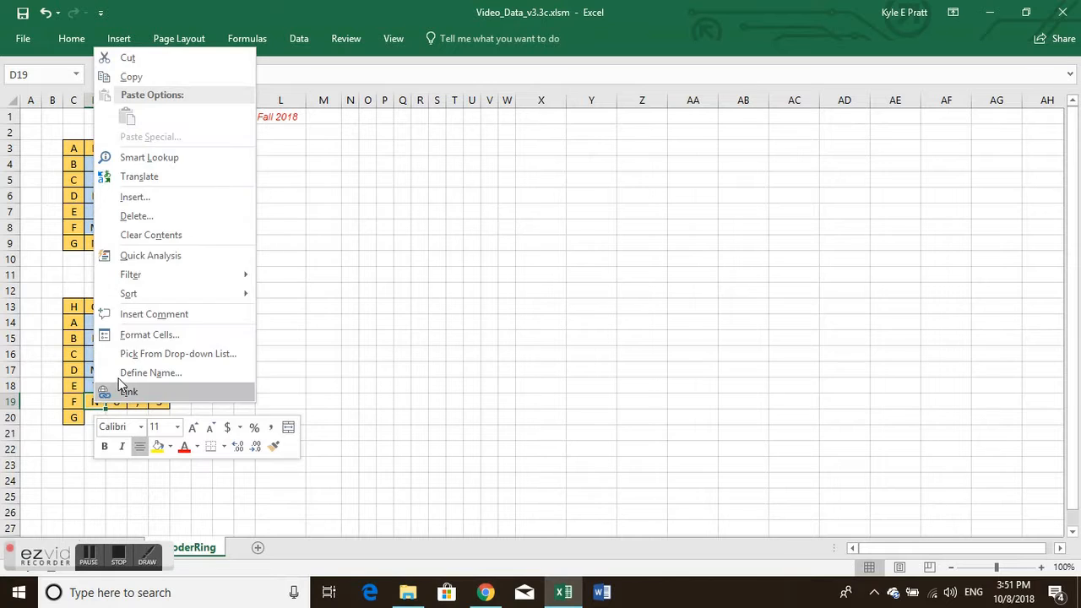
pyautogui.click(135, 197)
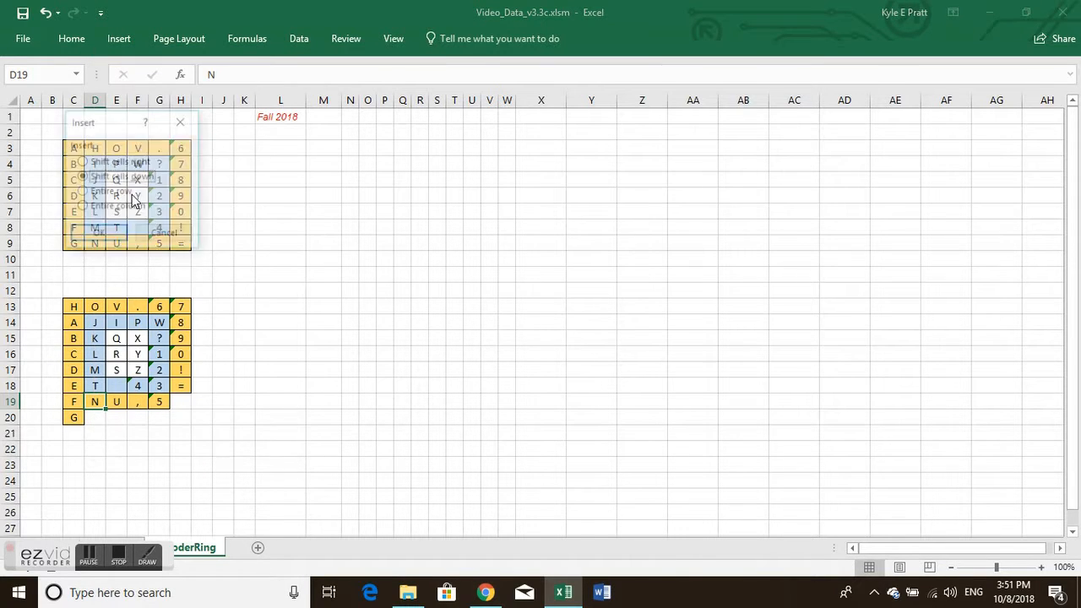
pyautogui.click(106, 162)
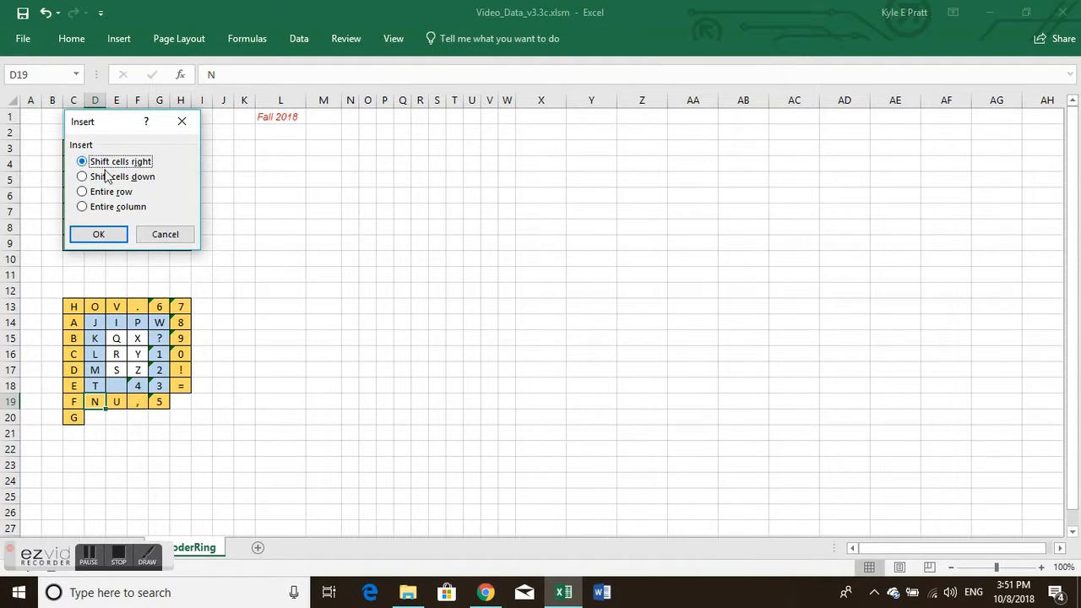
pyautogui.click(98, 235)
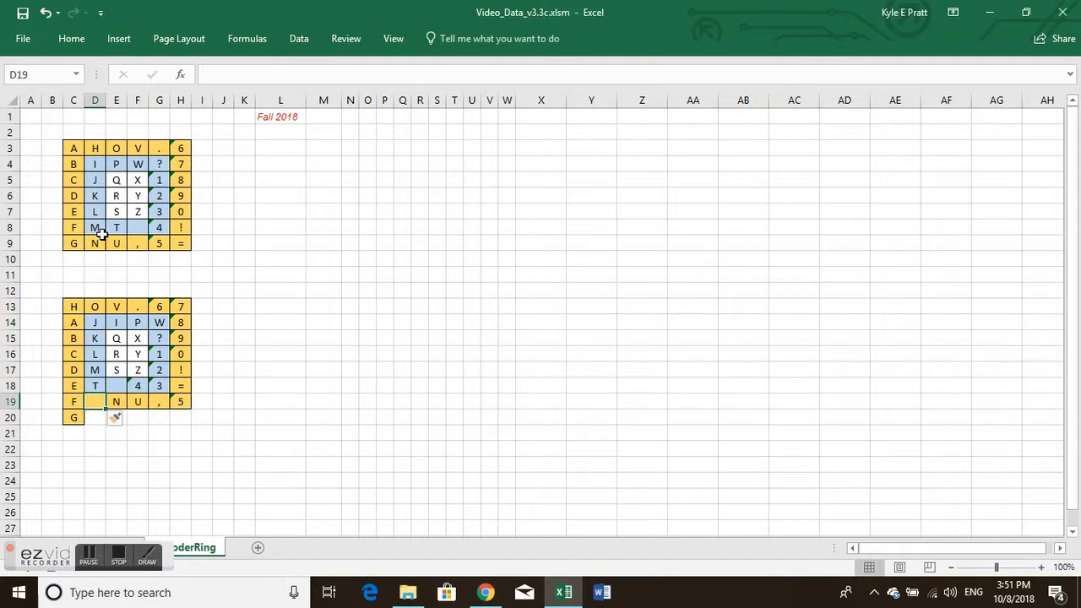
# Step: Move the letter G from C20 into the blank cell D19 by cutting and pasting it
pyautogui.click(75, 417)
pyautogui.rightClick(76, 416)
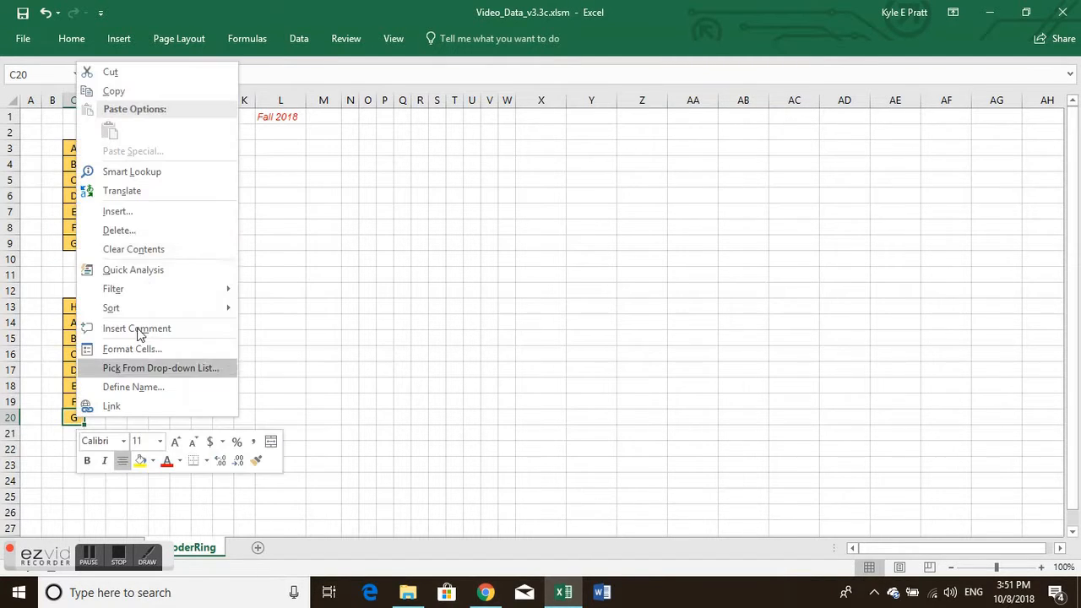
pyautogui.click(120, 75)
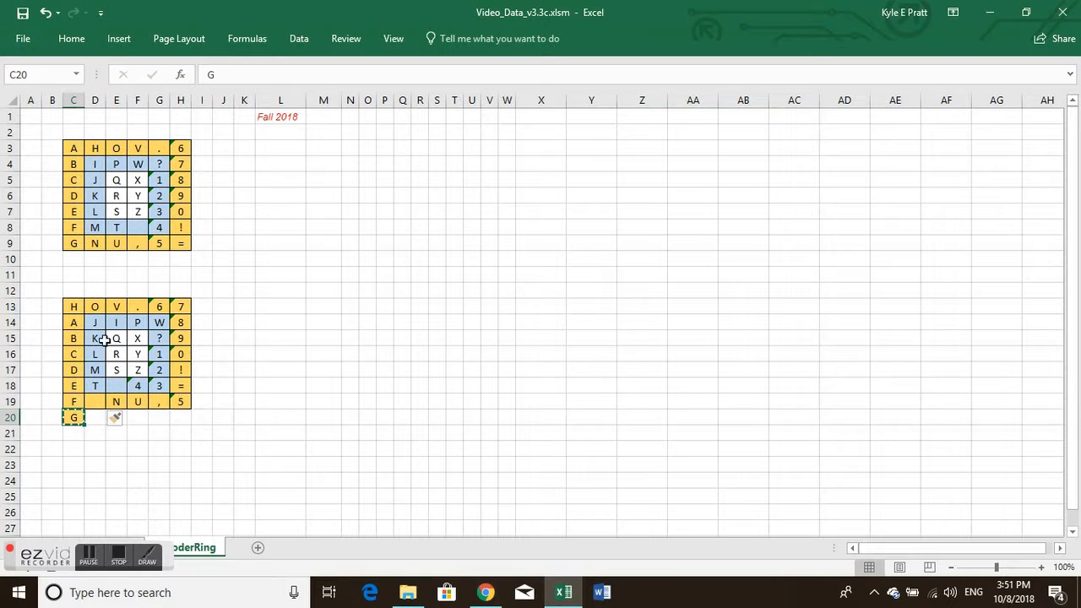
pyautogui.click(94, 401)
pyautogui.rightClick(94, 401)
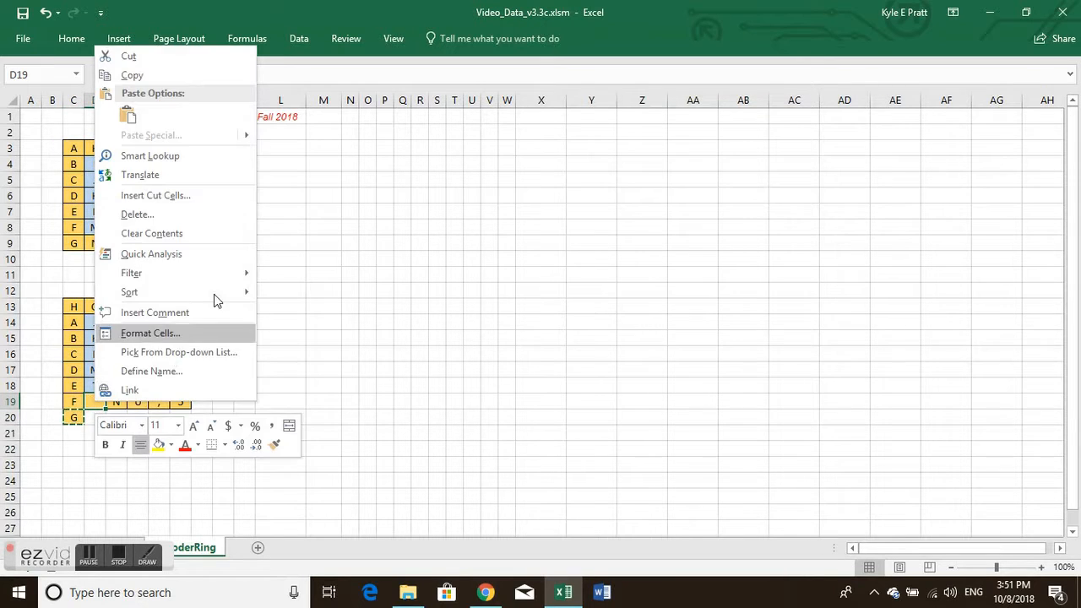
pyautogui.click(123, 113)
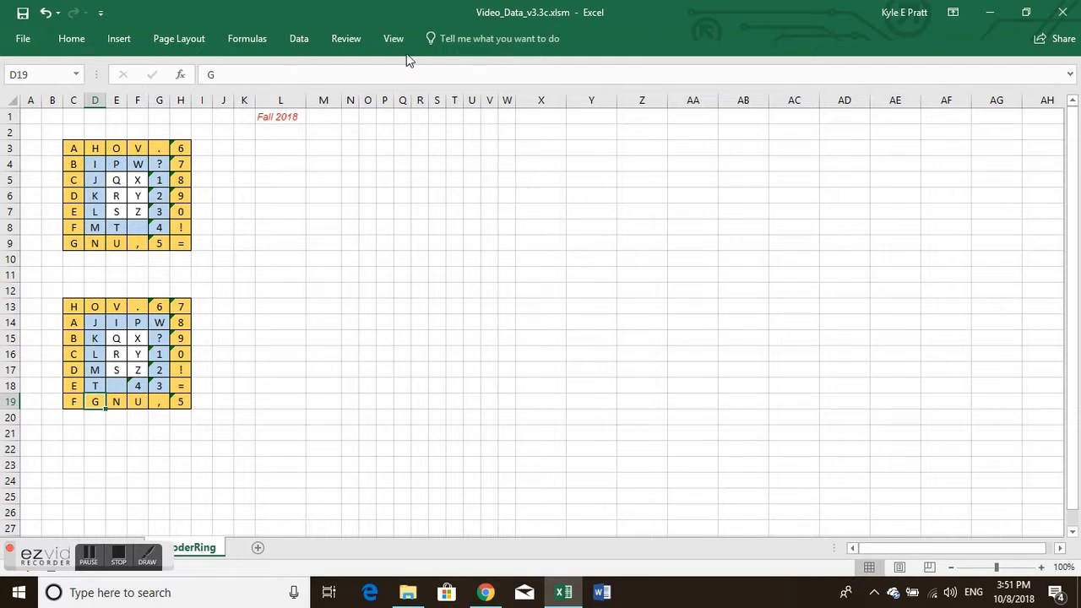
# Step: Stop recording the Matrix macro
pyautogui.click(384, 39)
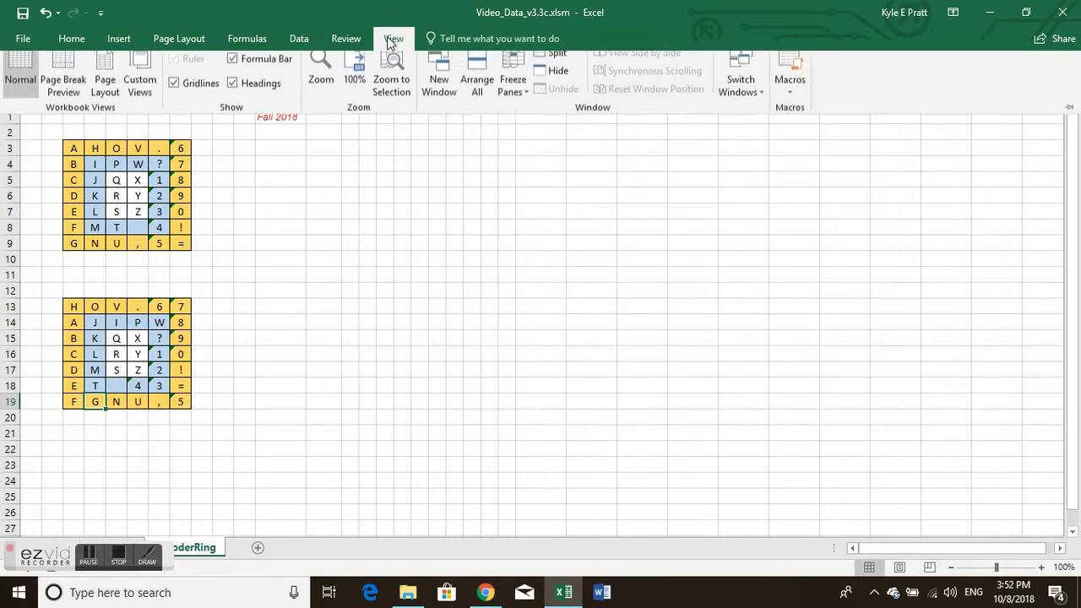
pyautogui.click(790, 95)
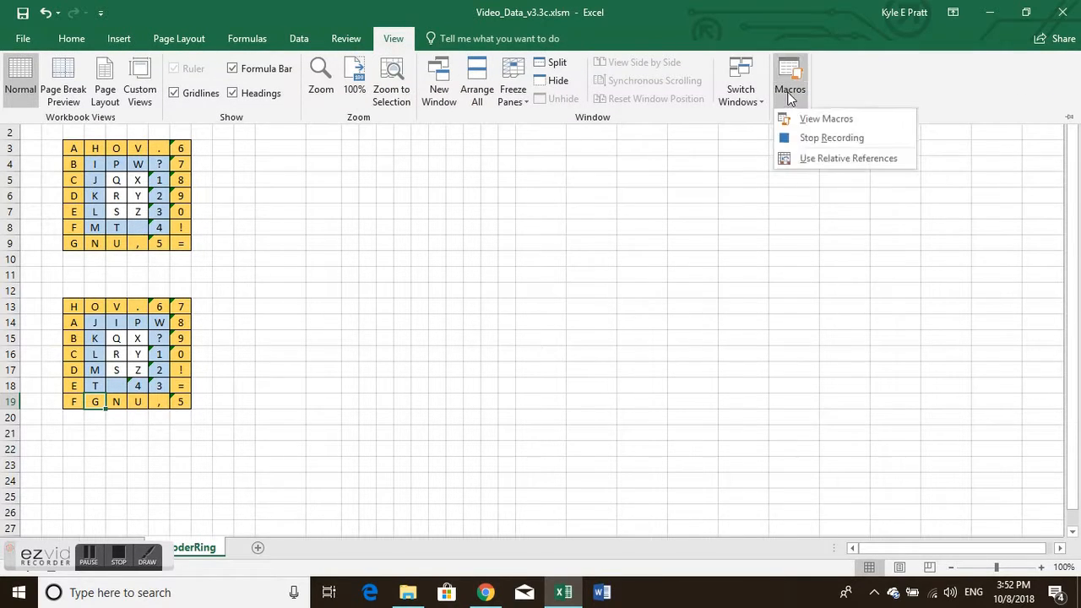
pyautogui.click(824, 140)
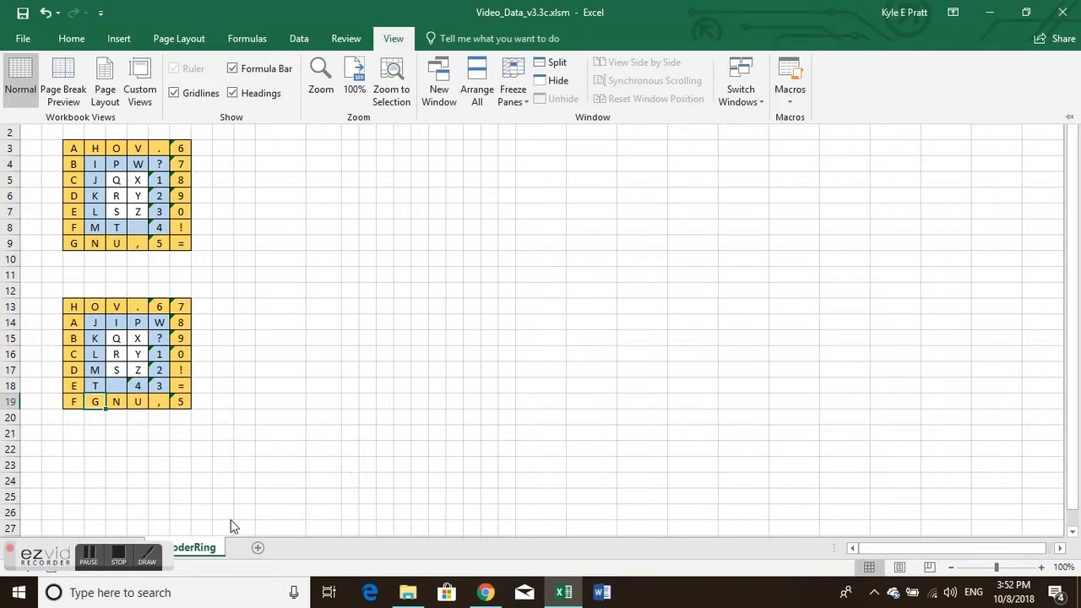
pyautogui.click(119, 557)
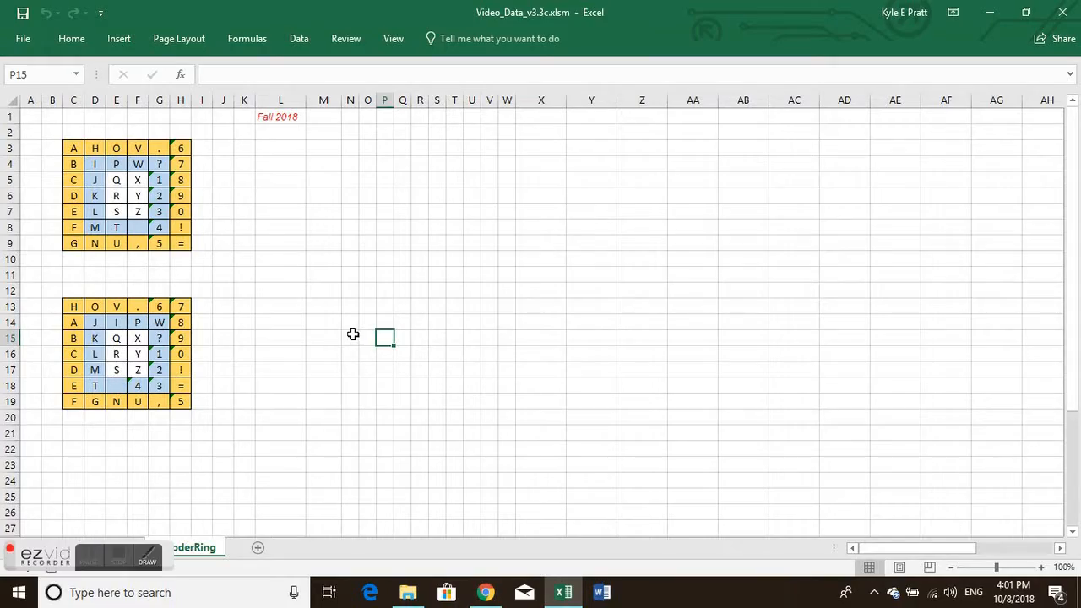
# Step: Run the Reset1 macro to restore the lower grid's original character arrangement
pyautogui.hotkey('ctrl', 'q')
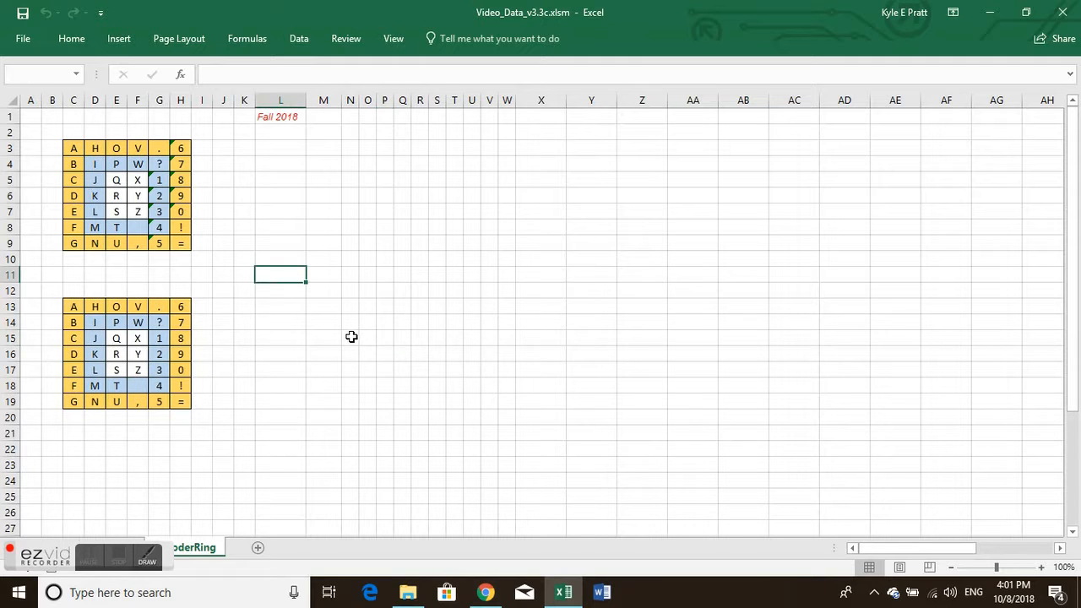
pyautogui.click(125, 564)
# Step: Run the Matrix macro three times to rotate the lower grid's inner and outer rings
pyautogui.hotkey('ctrl', 'r')
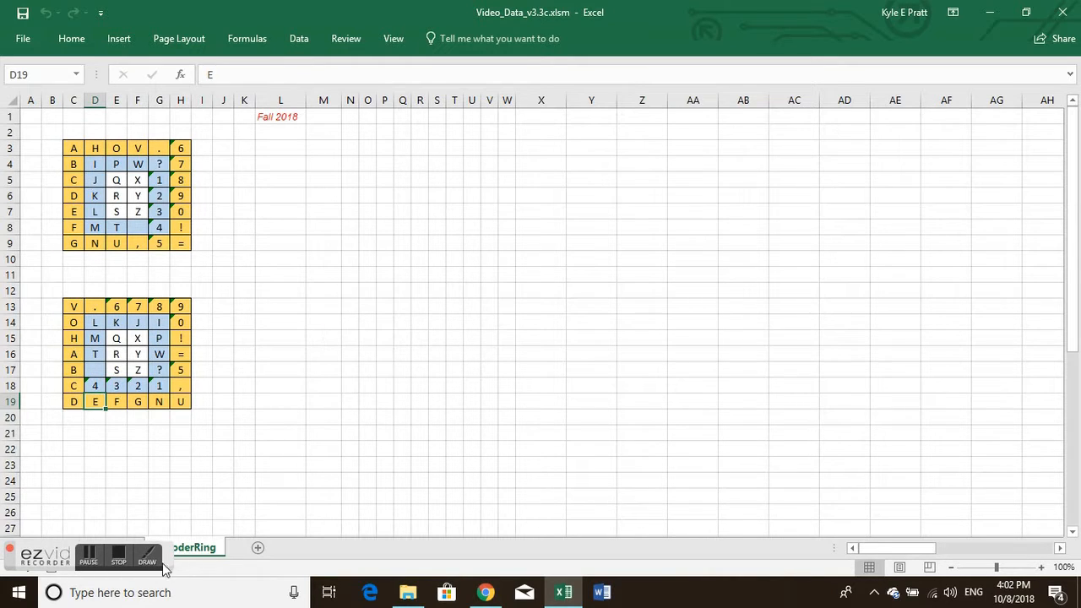
pyautogui.click(118, 556)
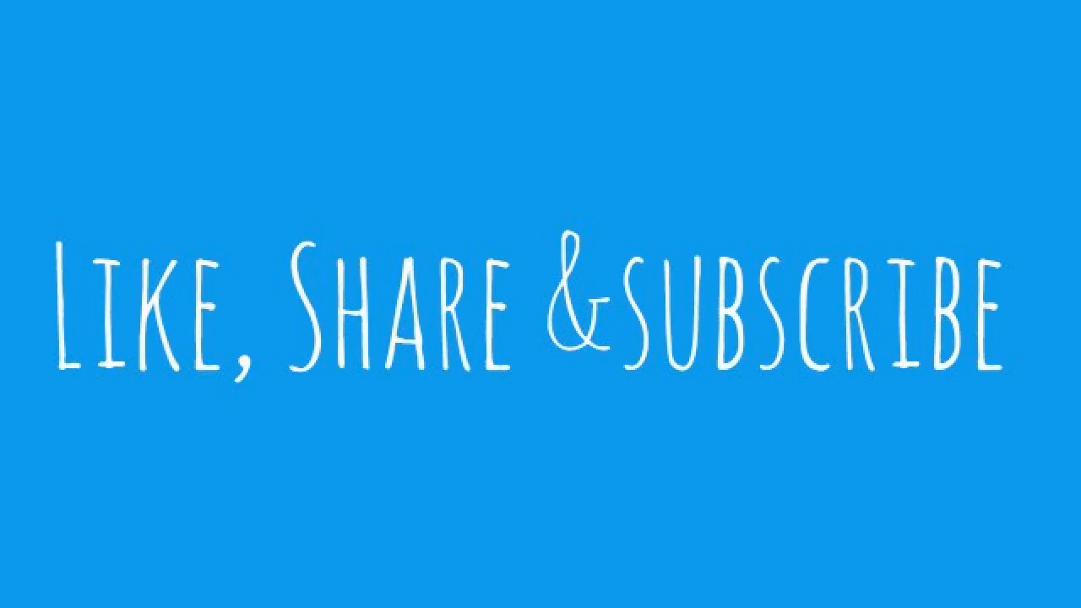